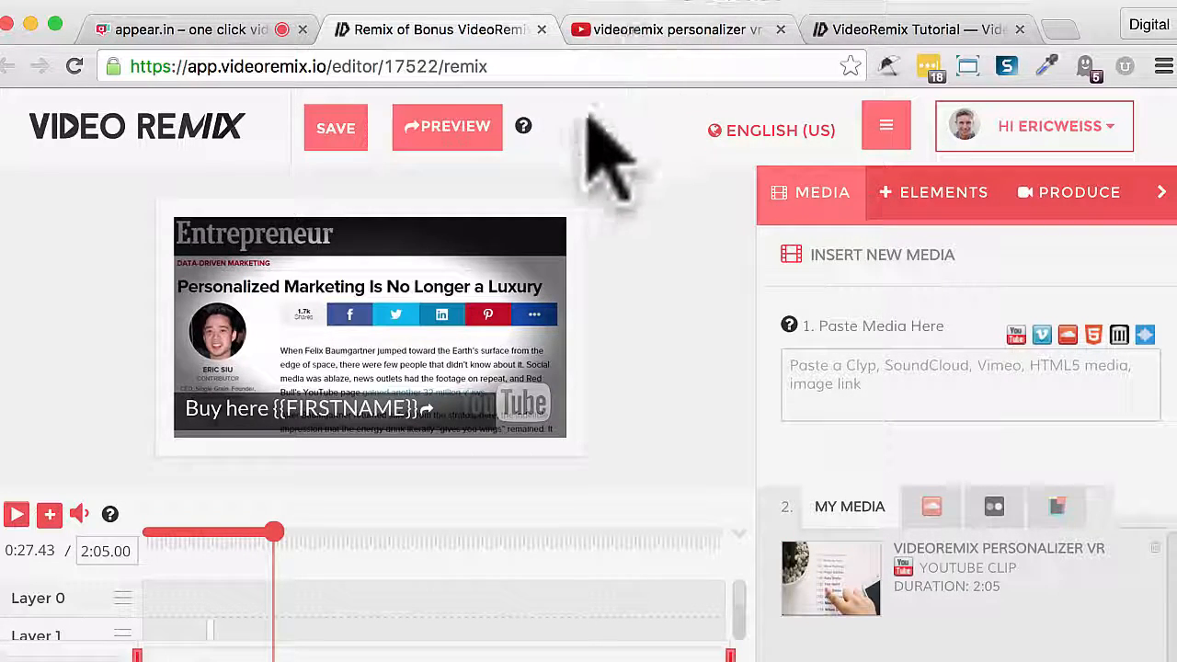
# - Open the "VideoRemix Personalizer Software Review" video from the YouTube search results, pause it and copy its address
pyautogui.click(685, 30)
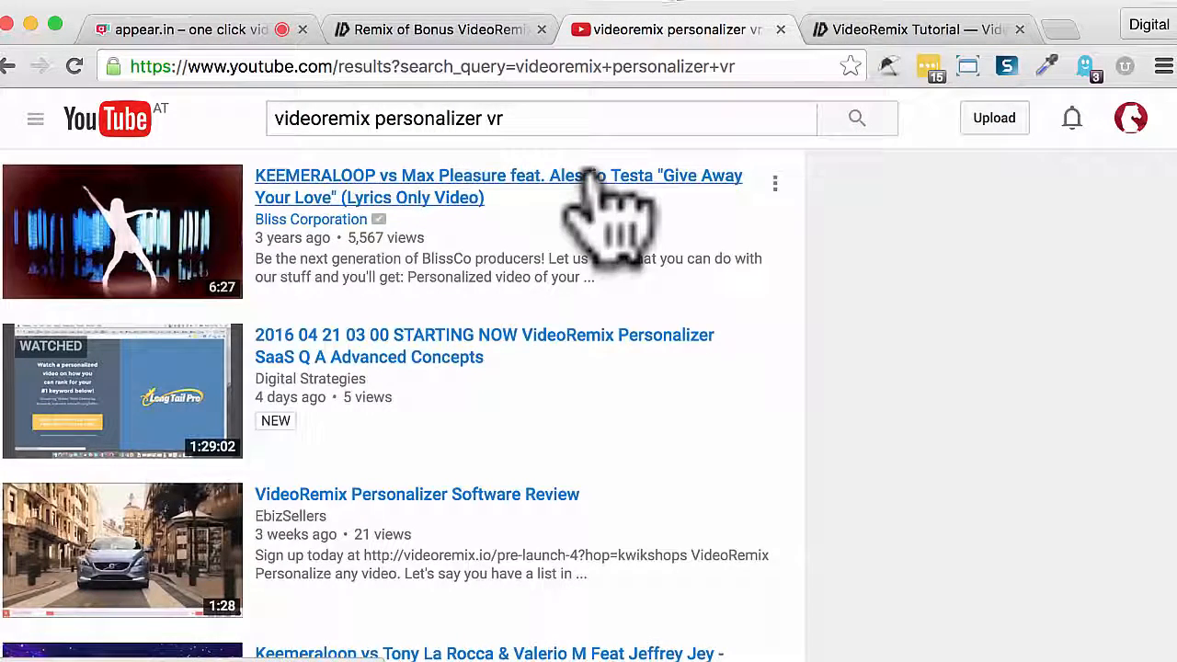
pyautogui.click(170, 543)
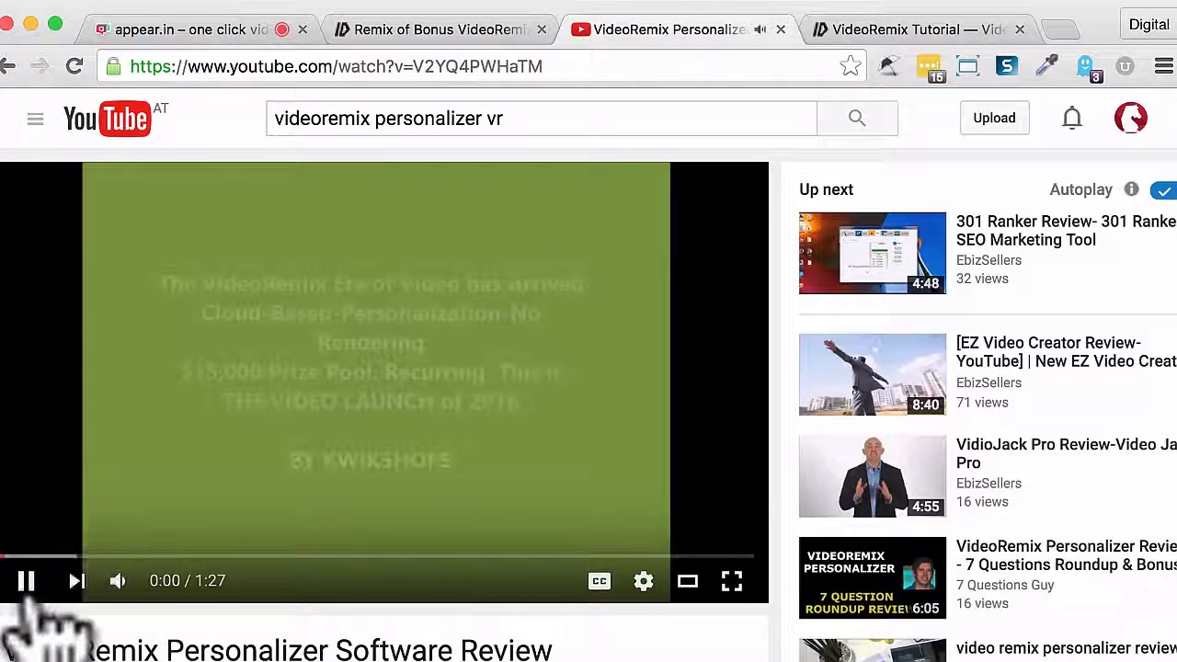
pyautogui.click(27, 585)
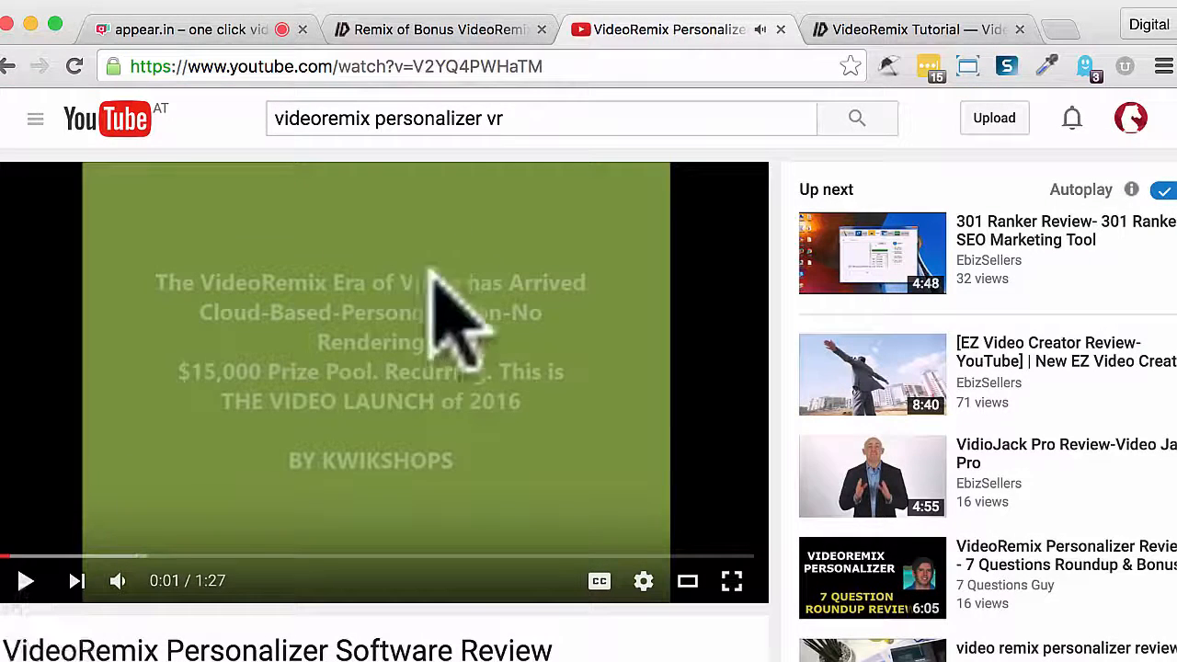
pyautogui.click(428, 66)
pyautogui.press('super+c')
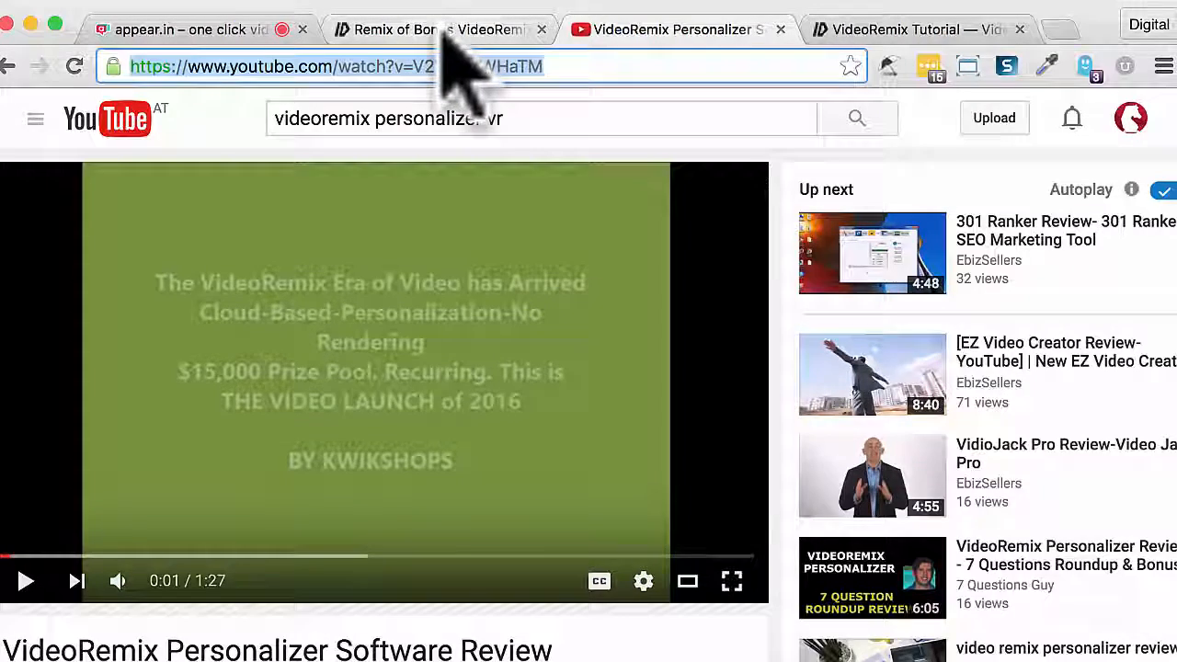
# - Switch back to the VideoRemix editor and import the copied YouTube link as new media
pyautogui.click(441, 29)
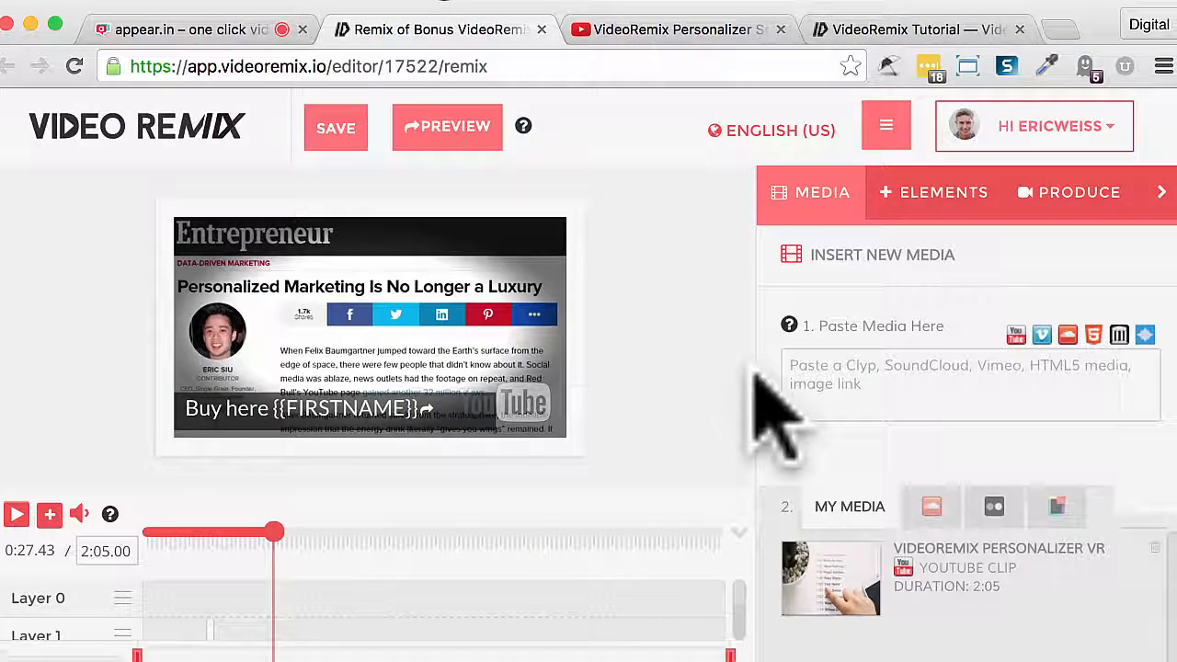
pyautogui.click(844, 382)
pyautogui.press('super+v')
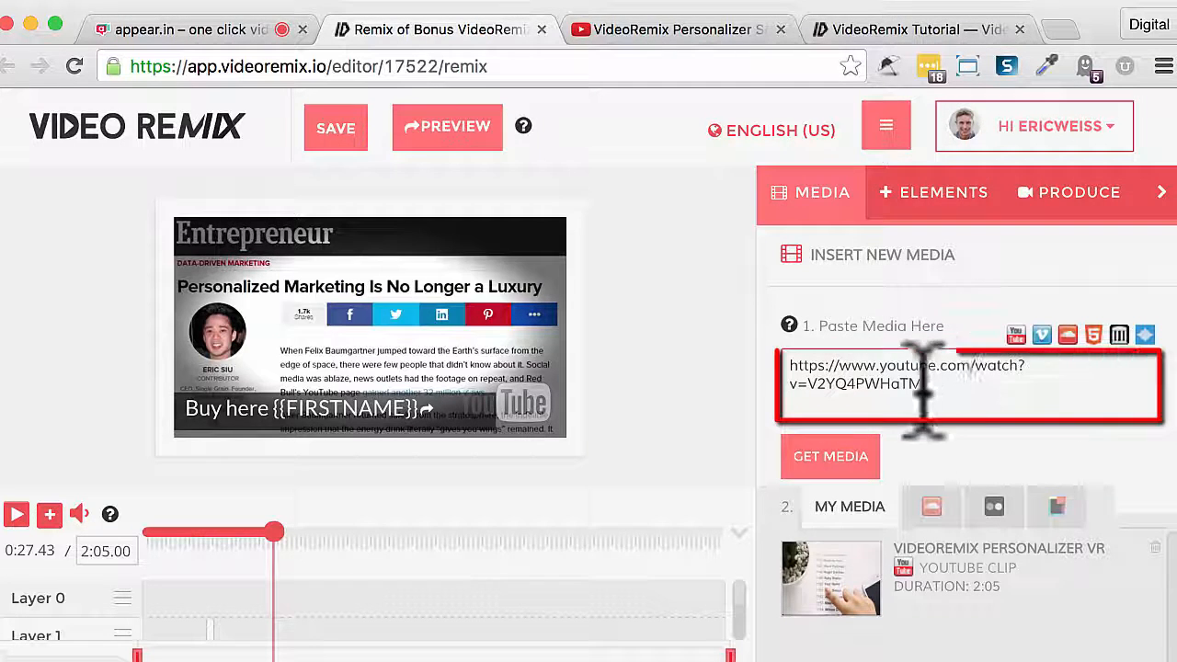
pyautogui.click(833, 460)
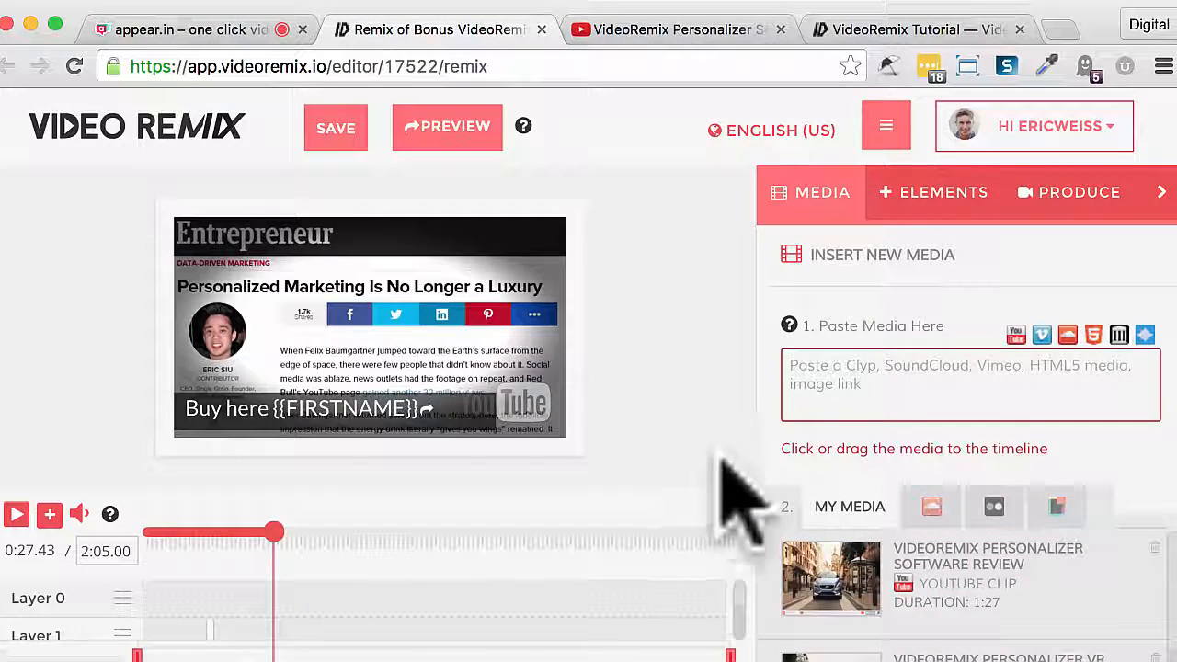
# - Try to place the imported VideoRemix Personalizer Software Review clip on the timeline
pyautogui.rightClick(764, 539)
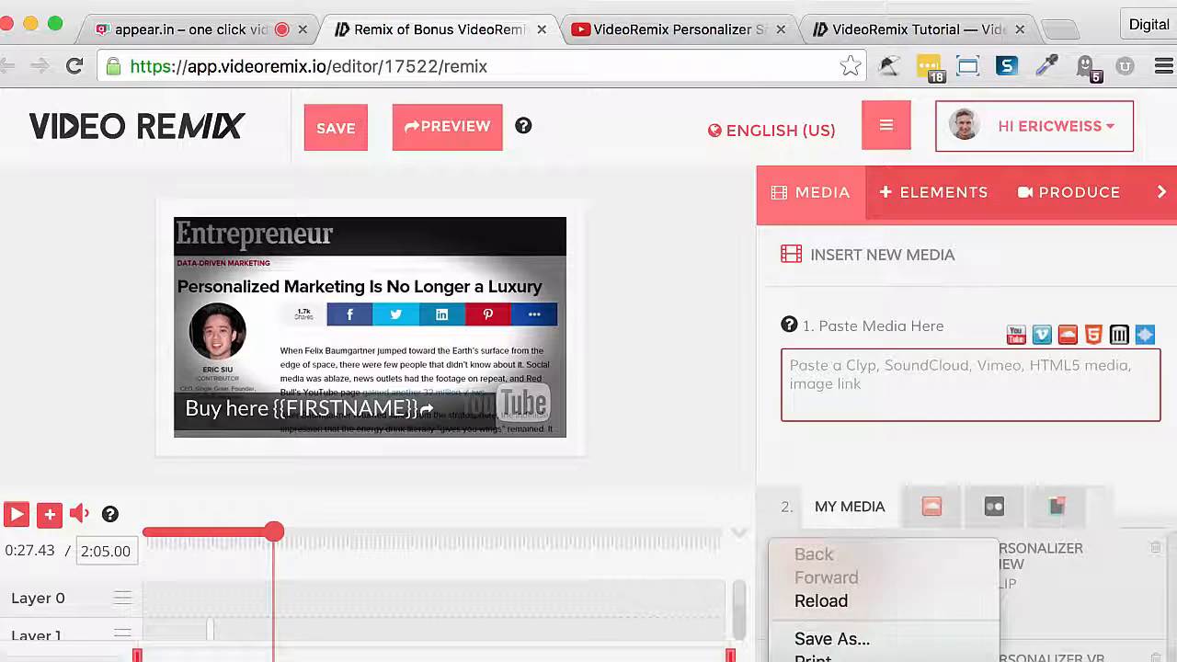
pyautogui.click(760, 652)
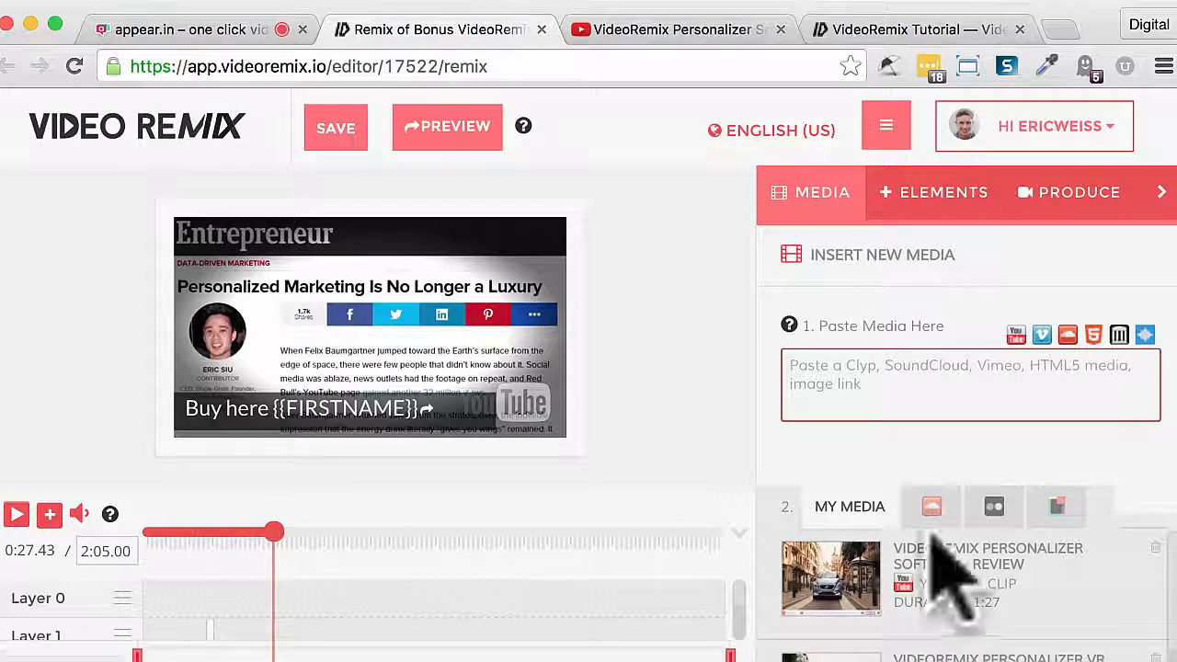
pyautogui.moveTo(851, 574); pyautogui.dragTo(405, 618)
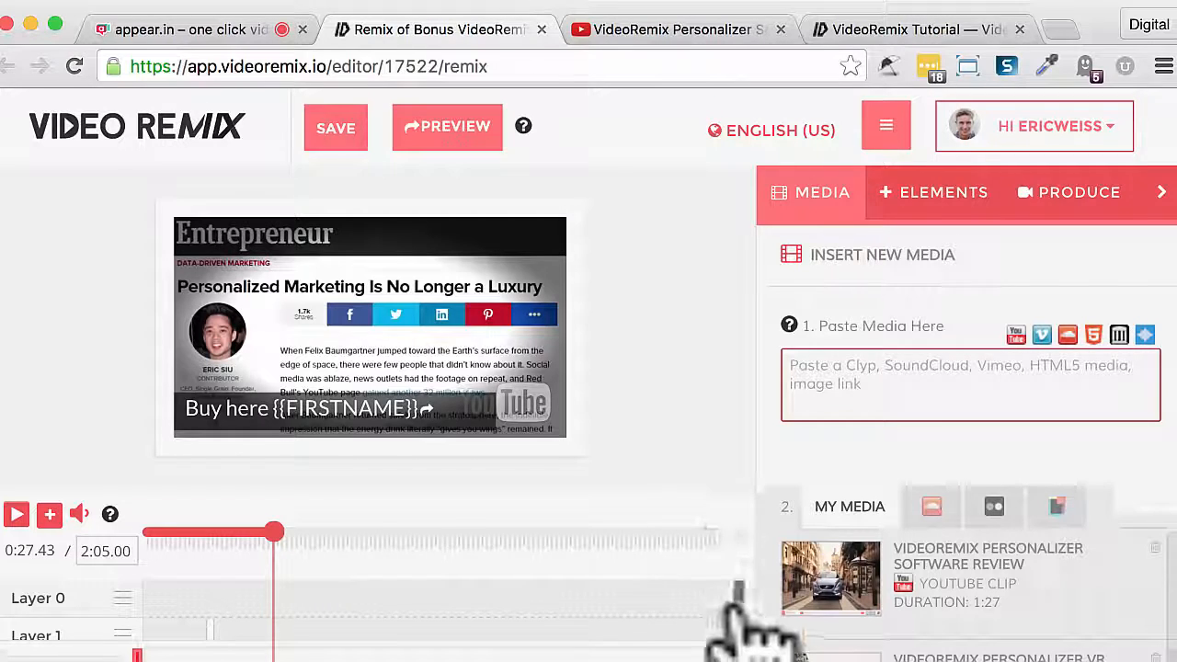
pyautogui.scroll(-3, 743, 634)
pyautogui.scroll(3, 736, 618)
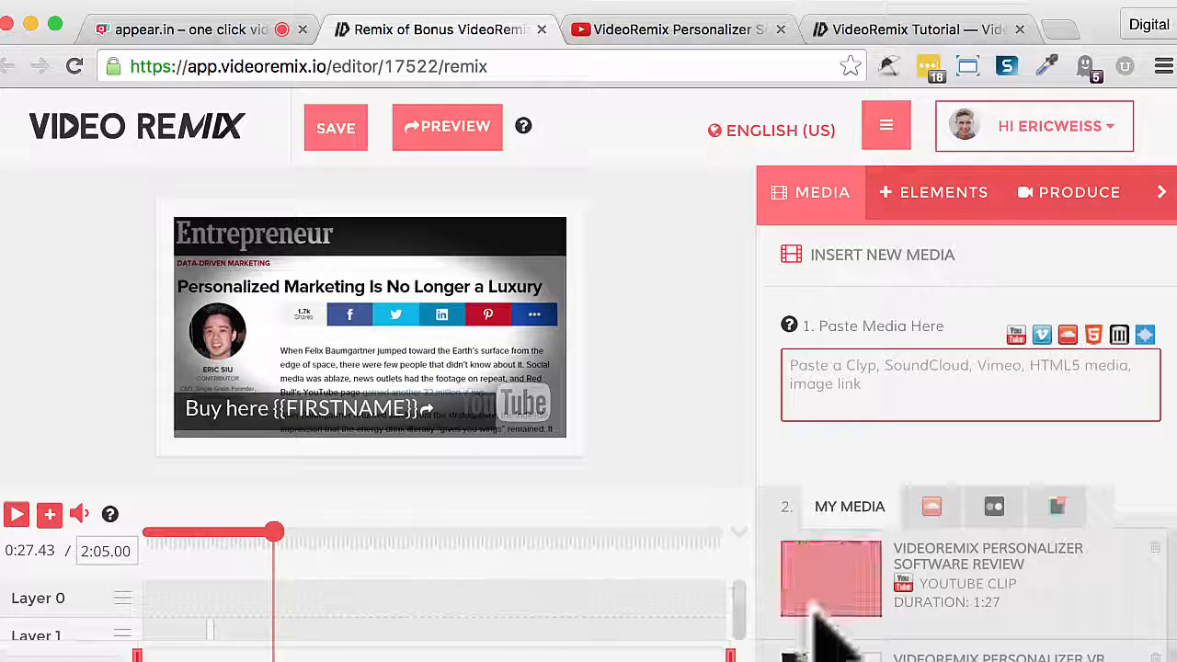
# - Shorten the VideoRemix Personalizer VR clip on Layer 19 so that it ends at 1:01.71
pyautogui.scroll(-2, 744, 633)
pyautogui.scroll(-4, 736, 635)
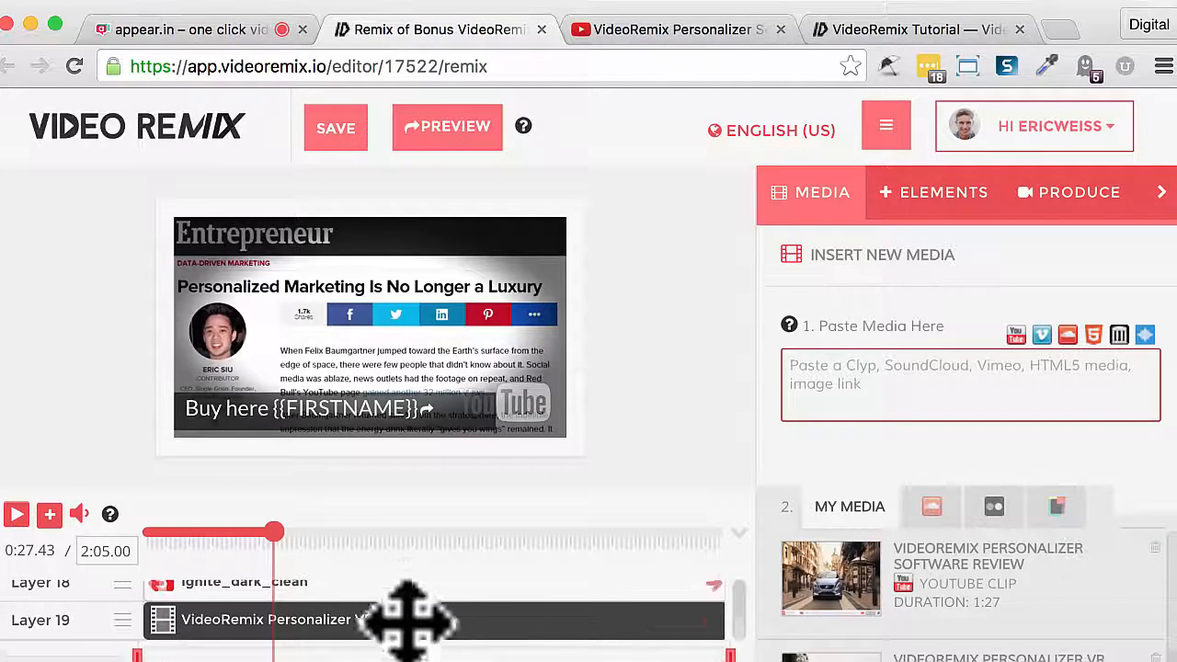
pyautogui.click(418, 628)
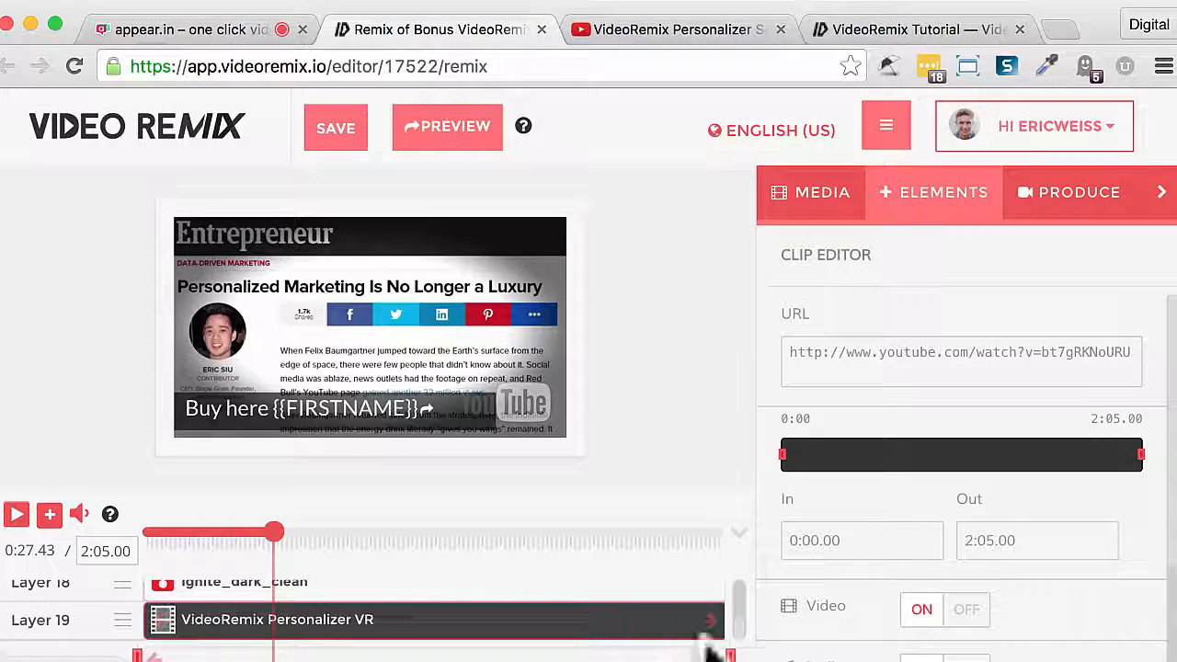
pyautogui.moveTo(725, 632); pyautogui.dragTo(670, 625)
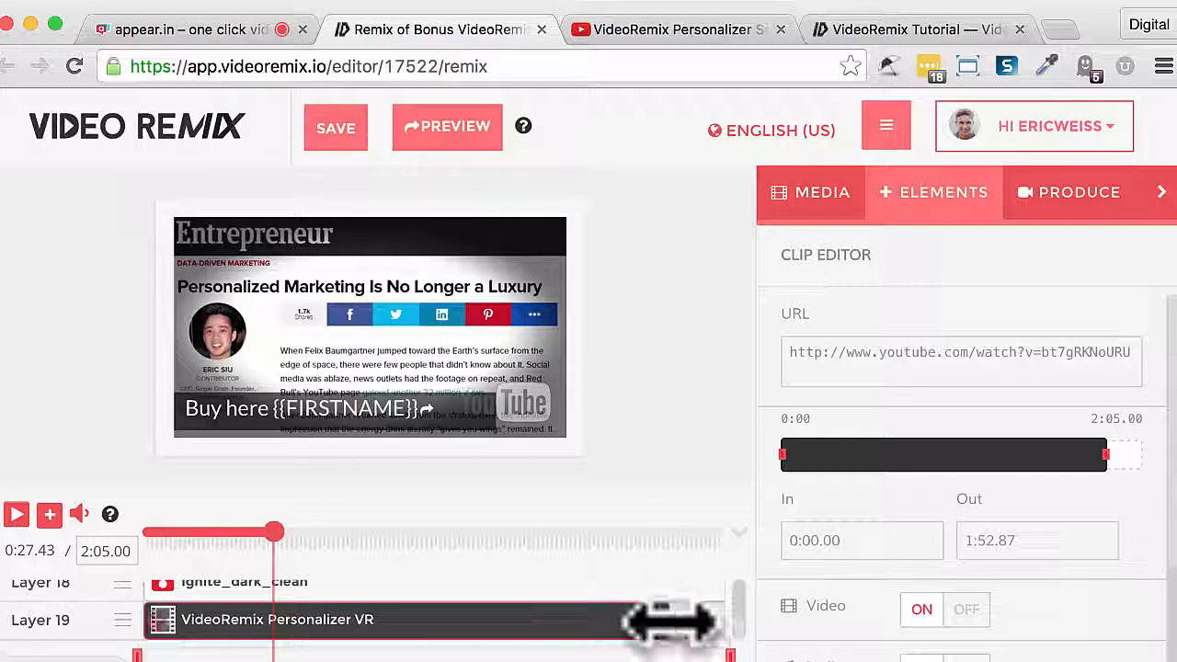
pyautogui.moveTo(670, 623); pyautogui.dragTo(430, 626)
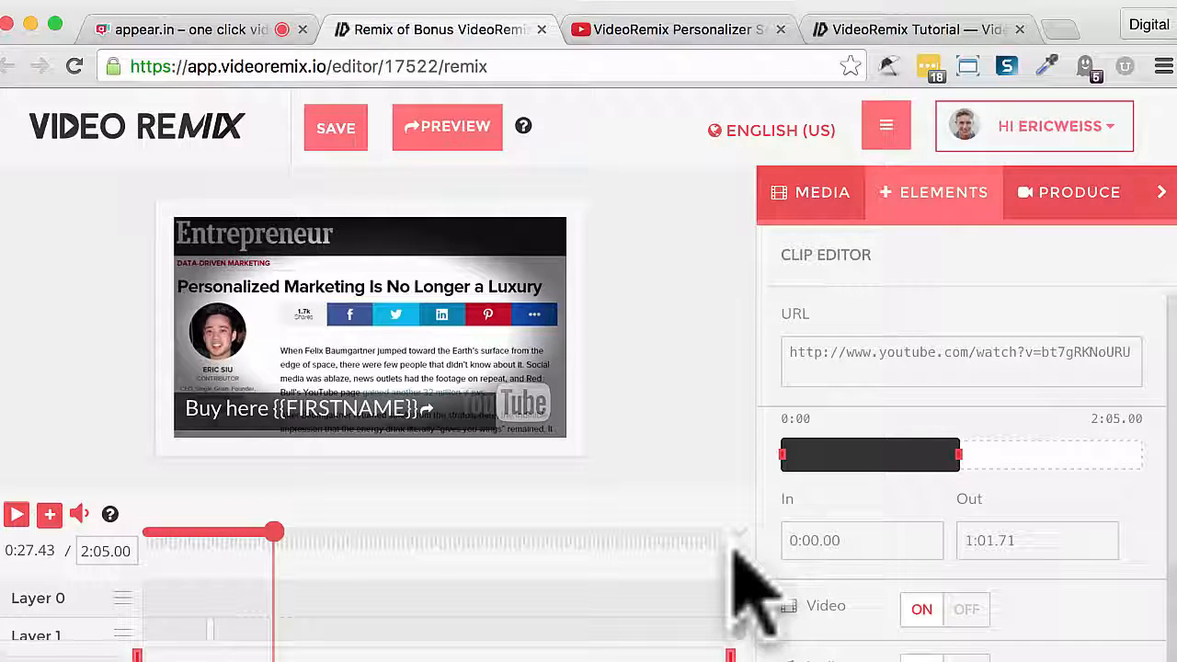
# - Add a text element to Layer 0 starting at 0:30.06 and move it to the middle of the video frame
pyautogui.click(915, 210)
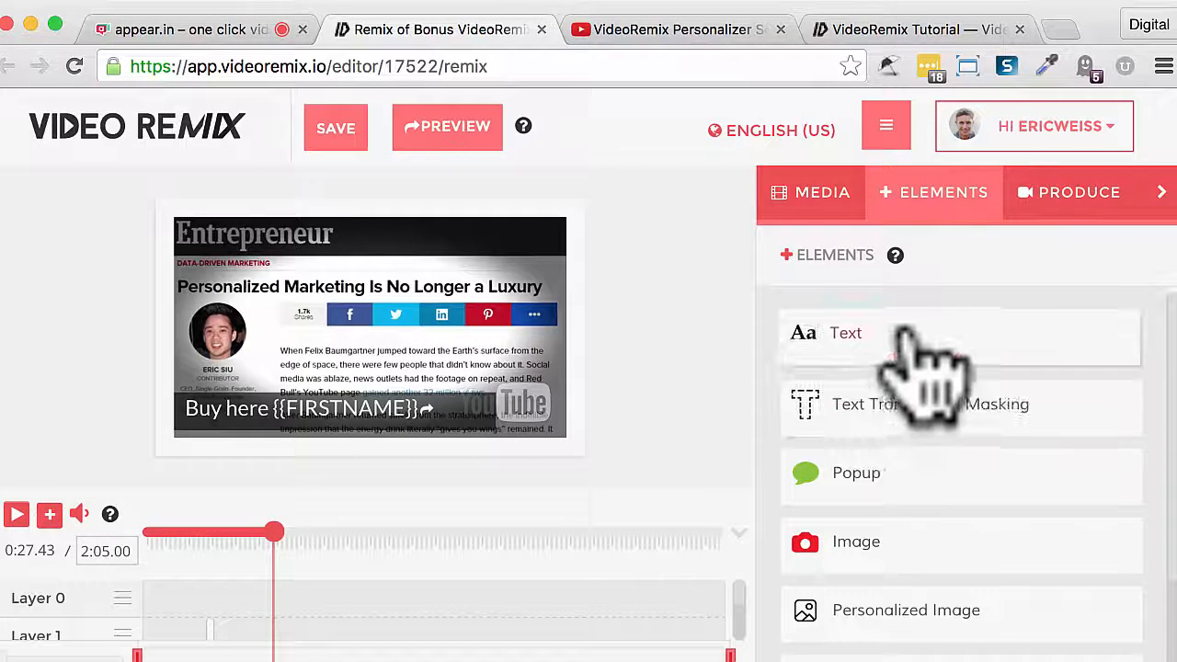
pyautogui.moveTo(896, 336); pyautogui.dragTo(289, 618)
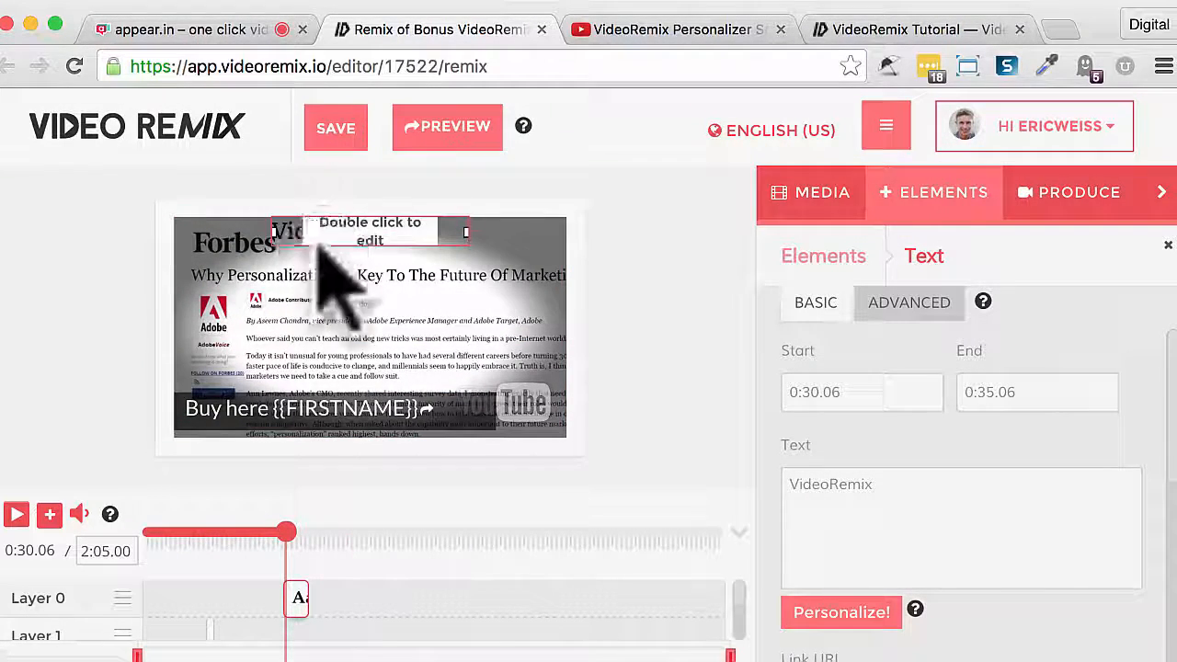
pyautogui.moveTo(322, 250); pyautogui.dragTo(327, 333)
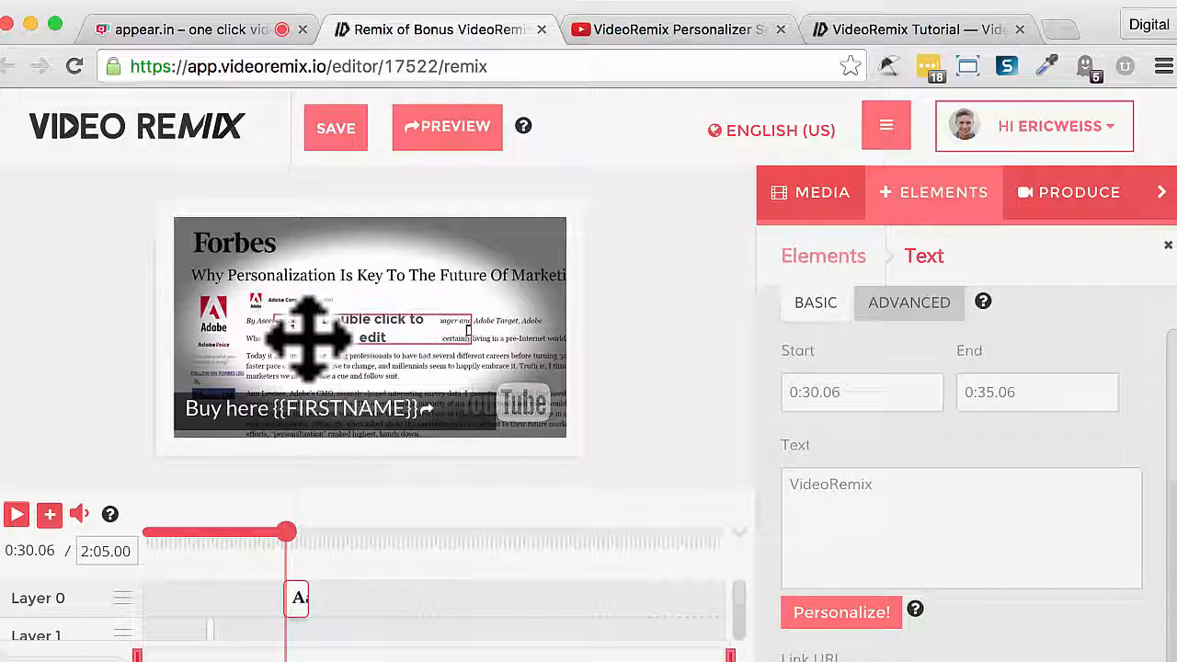
# - Change the new text element's wording to "My Text" and open its personalization options
pyautogui.doubleClick(309, 338)
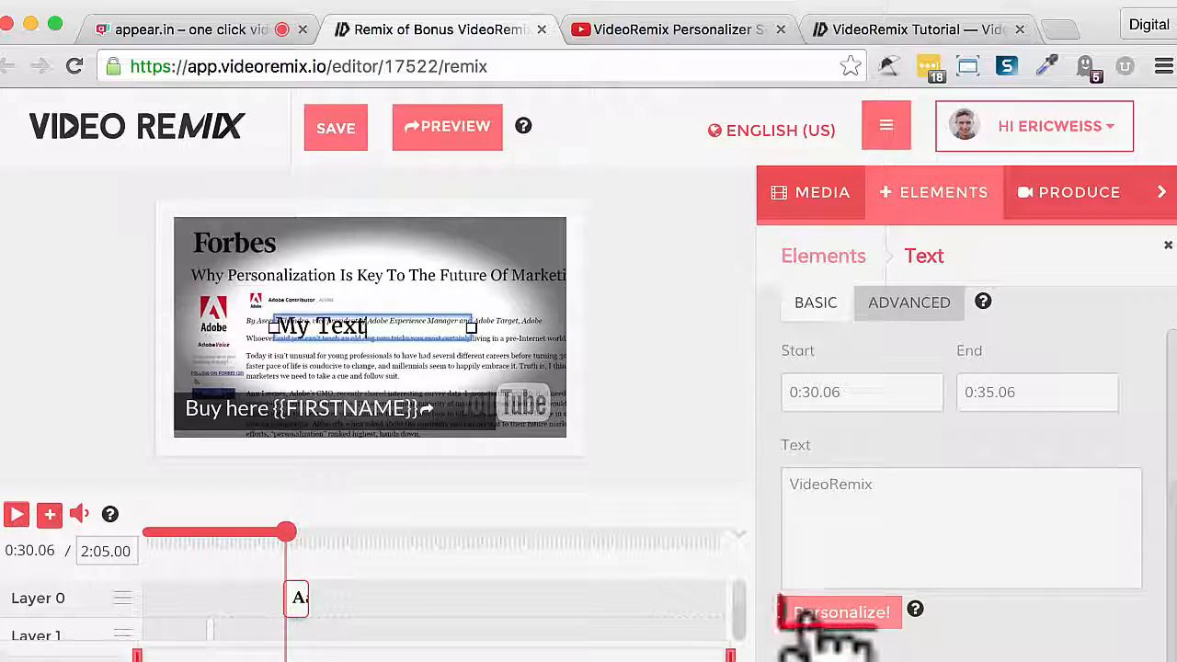
pyautogui.click(839, 609)
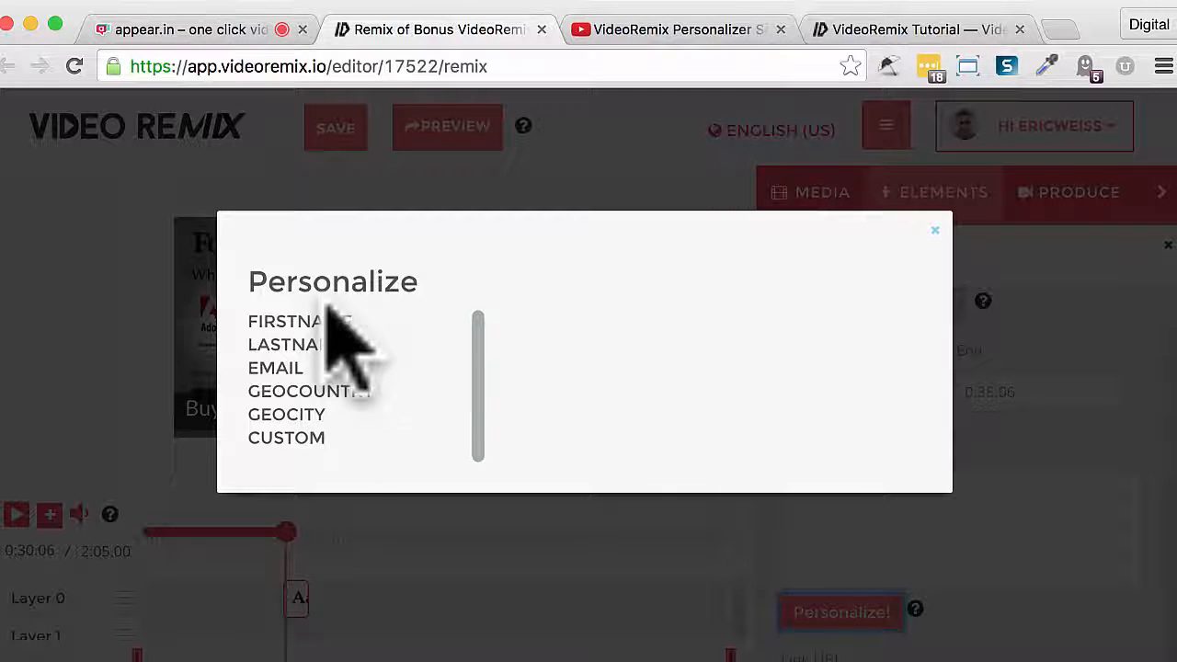
# - Try the LASTNAME personalization with the fallback value YourLastName and with the UPPERCASE option
pyautogui.click(284, 348)
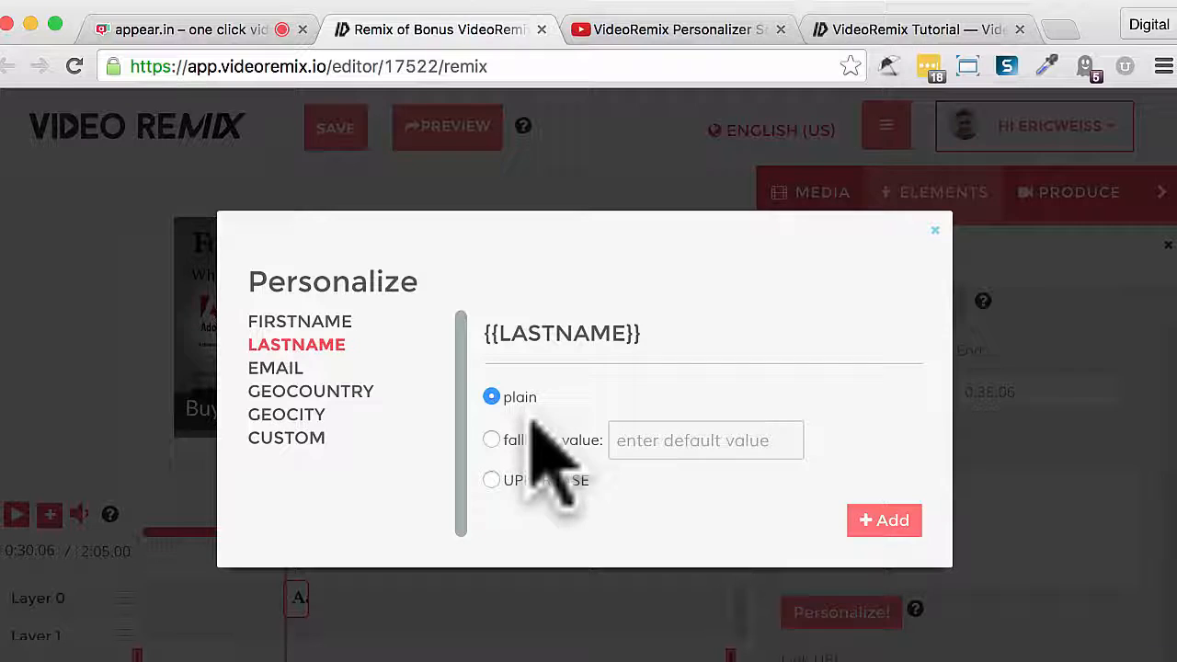
pyautogui.click(491, 440)
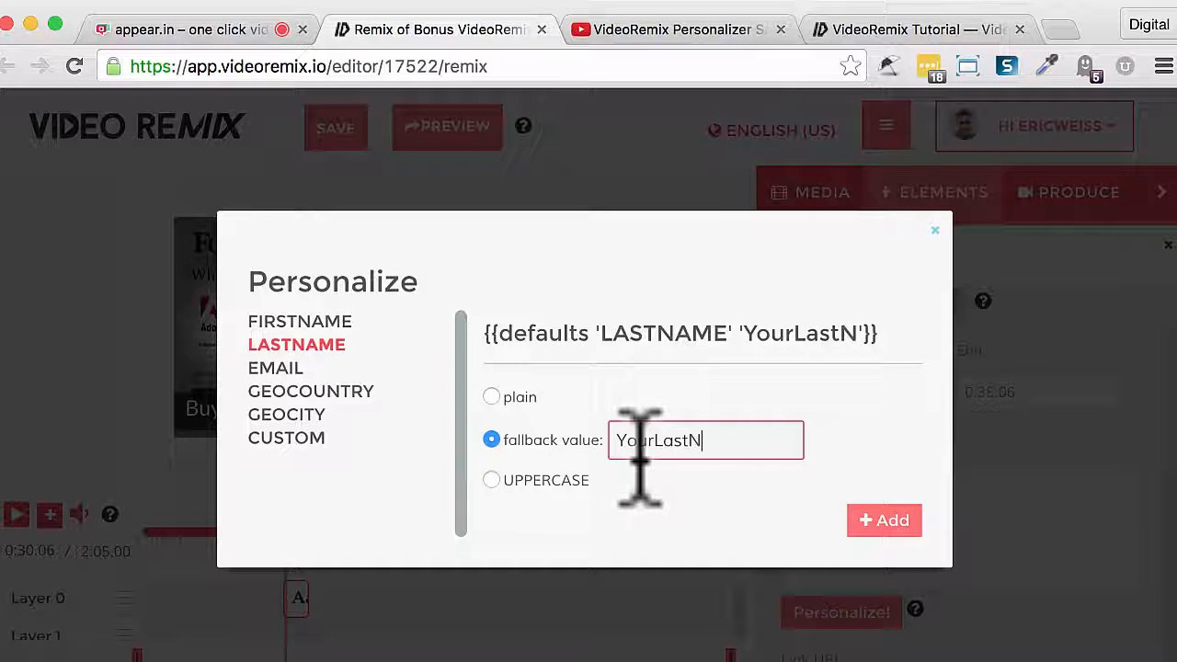
pyautogui.write('me')
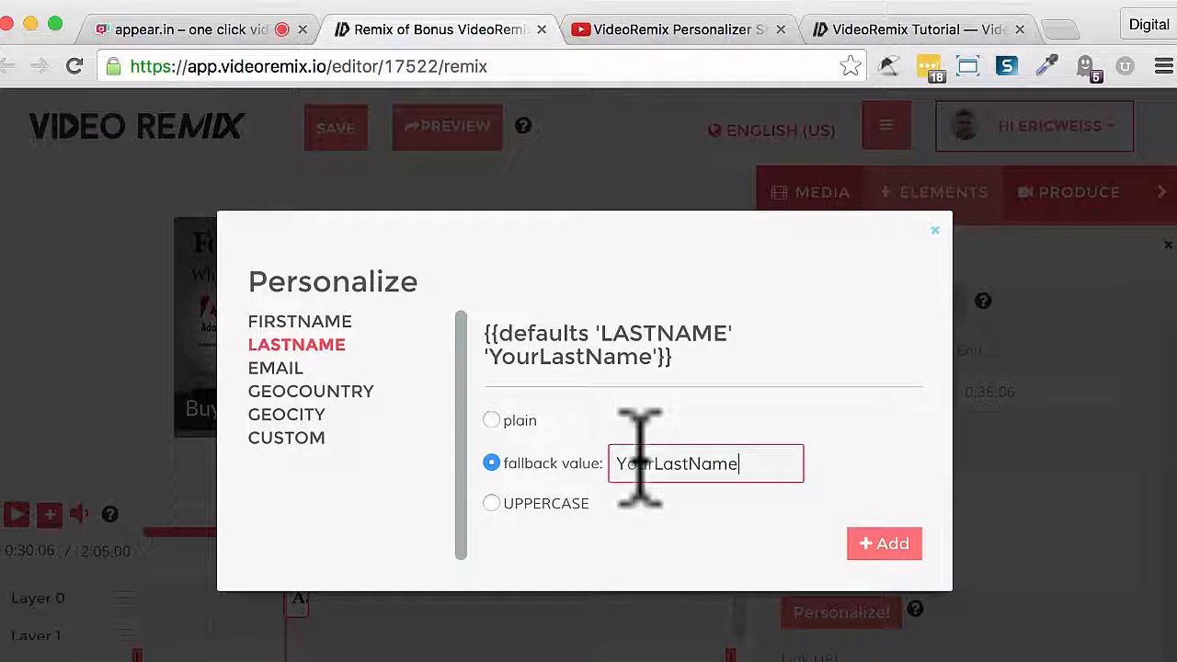
pyautogui.click(491, 505)
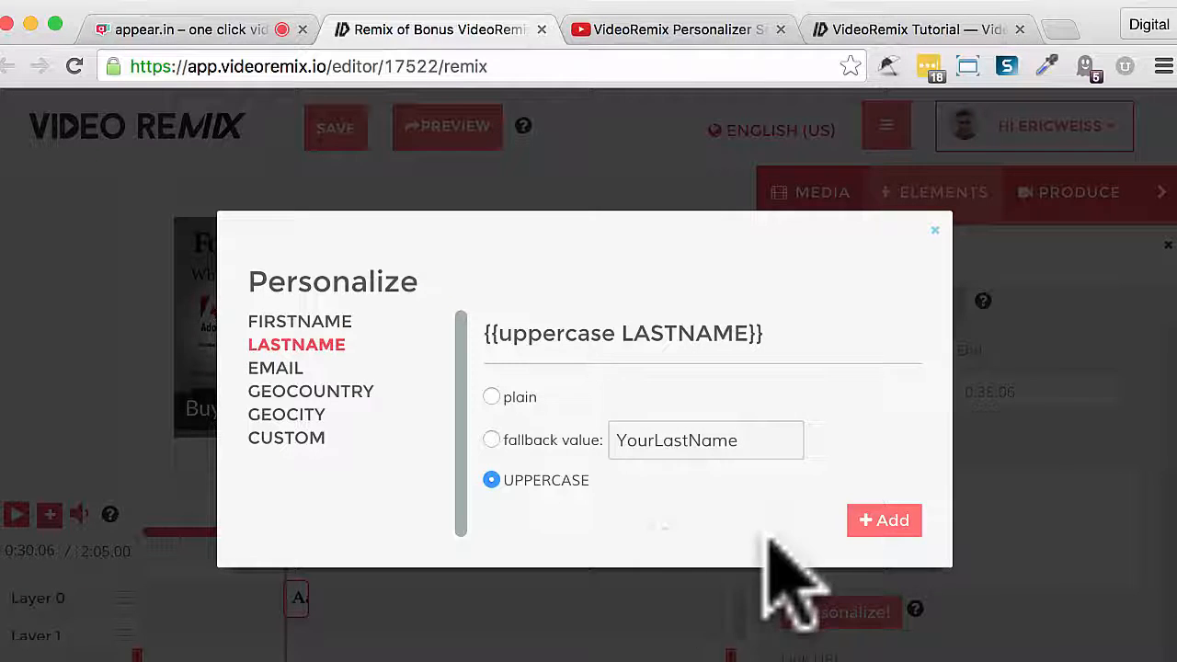
# - Choose the GEOCITY personalization in plain form and add it after "My Text" in the text element
pyautogui.click(310, 393)
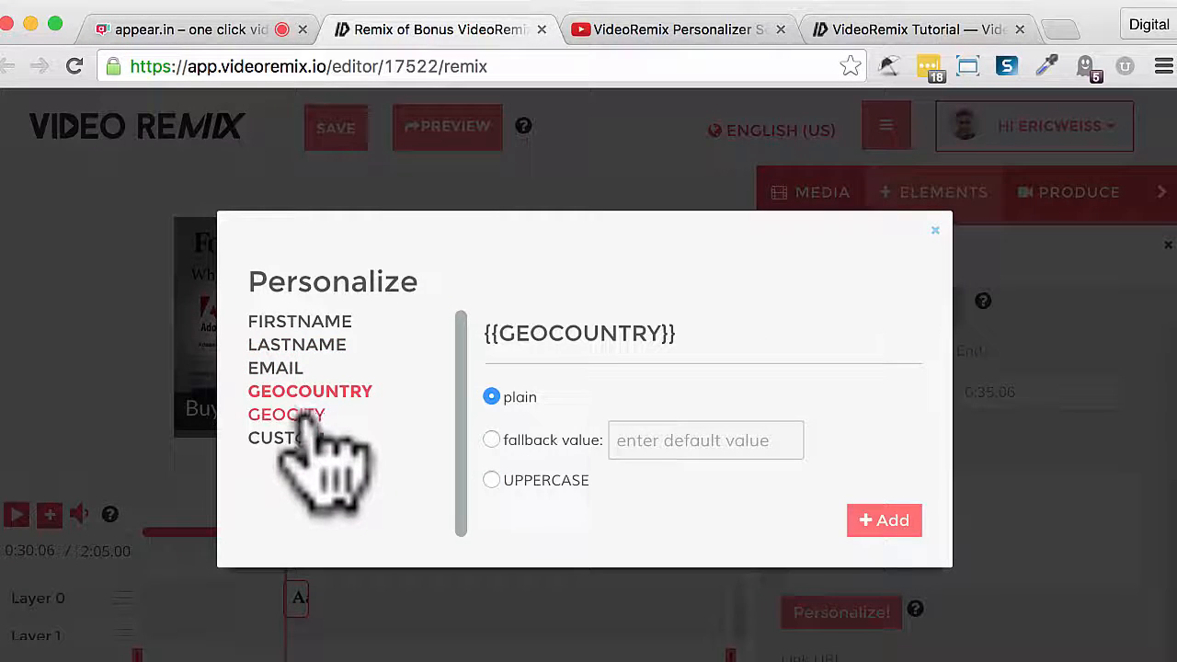
pyautogui.click(303, 416)
pyautogui.click(884, 521)
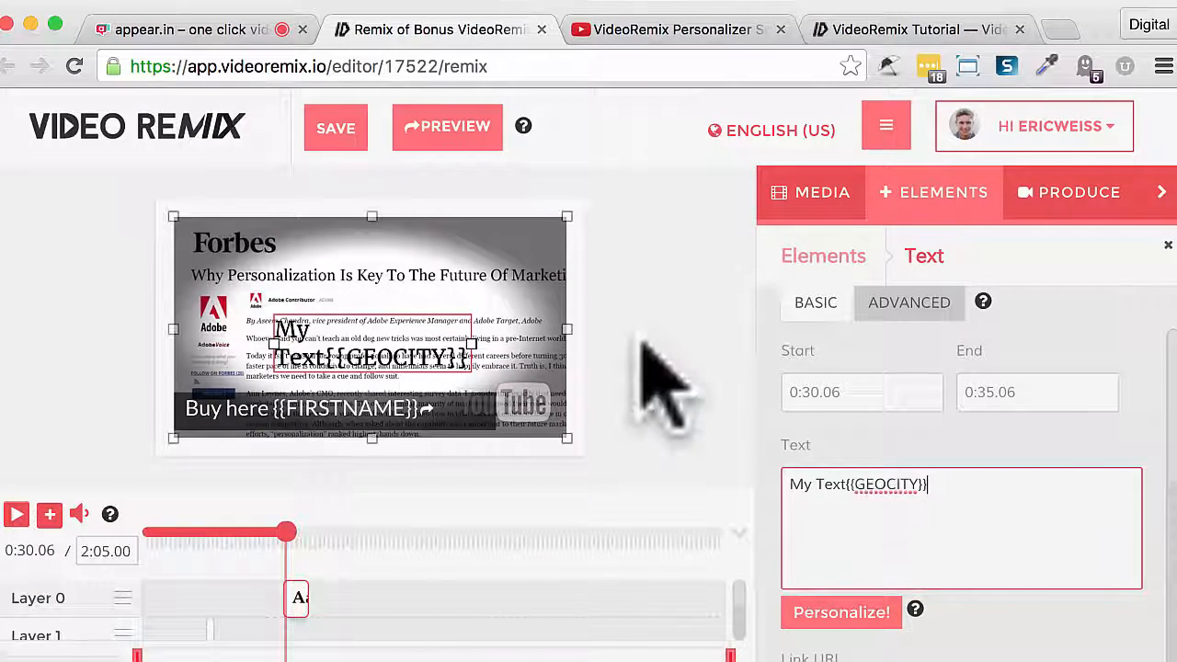
# - Browse the available element types and look at the Lower Thirds & Combo Elements collection without adding any
pyautogui.click(929, 206)
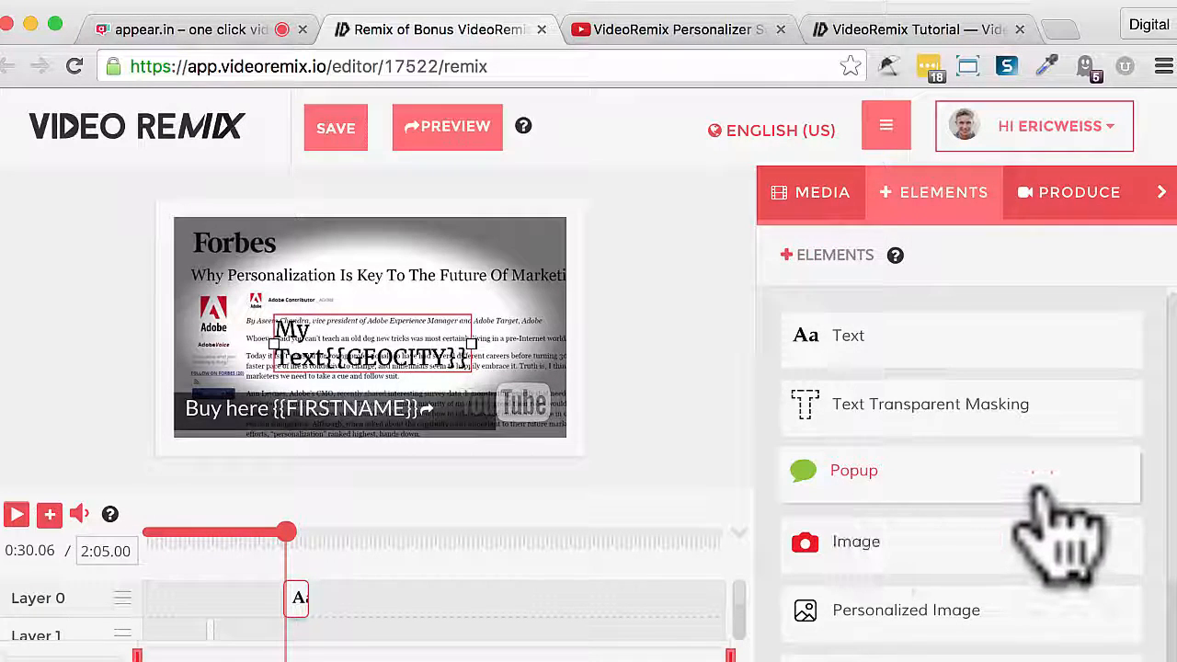
pyautogui.scroll(-2, 1030, 515)
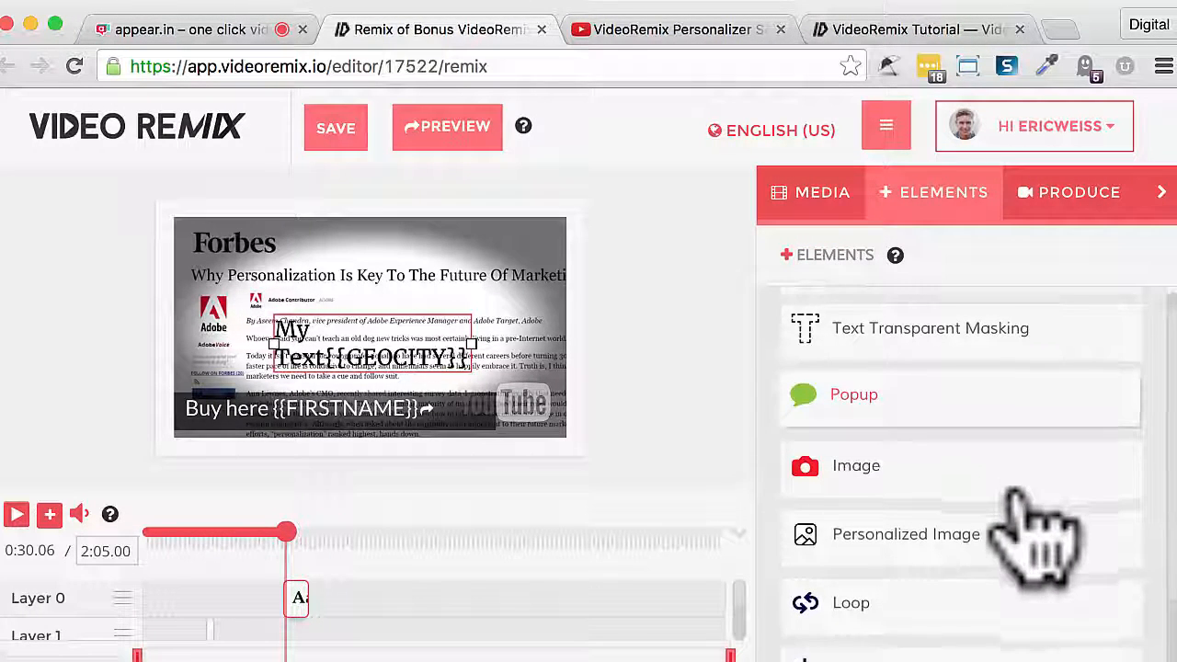
pyautogui.scroll(-1, 1013, 496)
pyautogui.scroll(-2, 1033, 539)
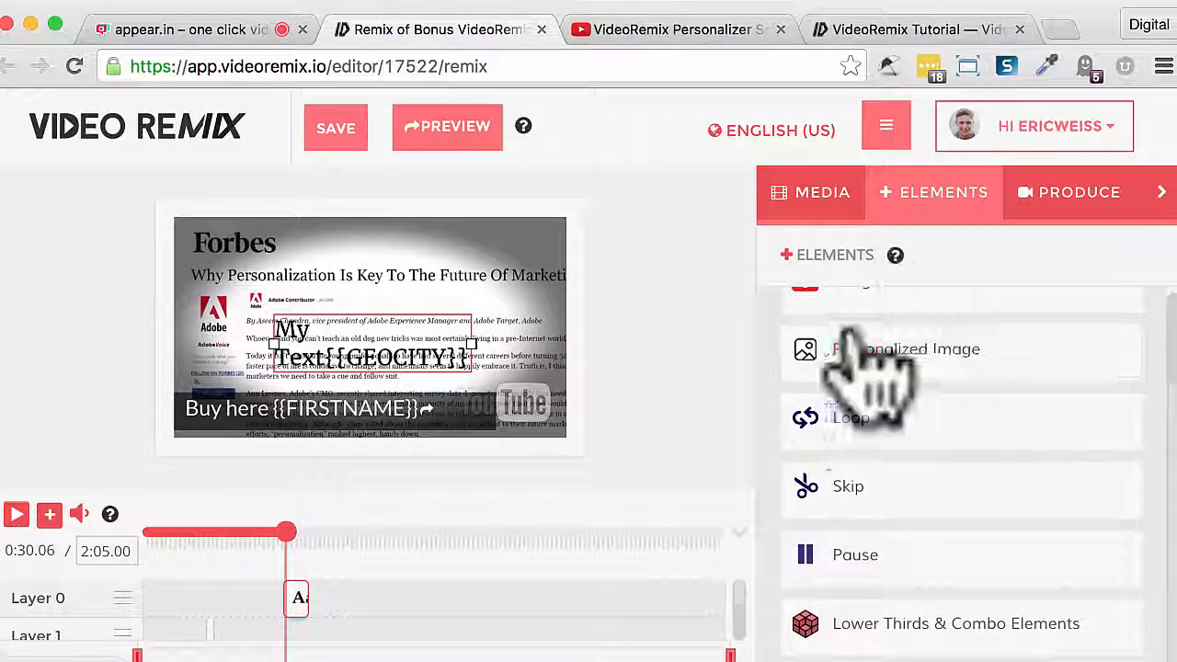
pyautogui.scroll(4, 911, 534)
pyautogui.scroll(-3, 906, 525)
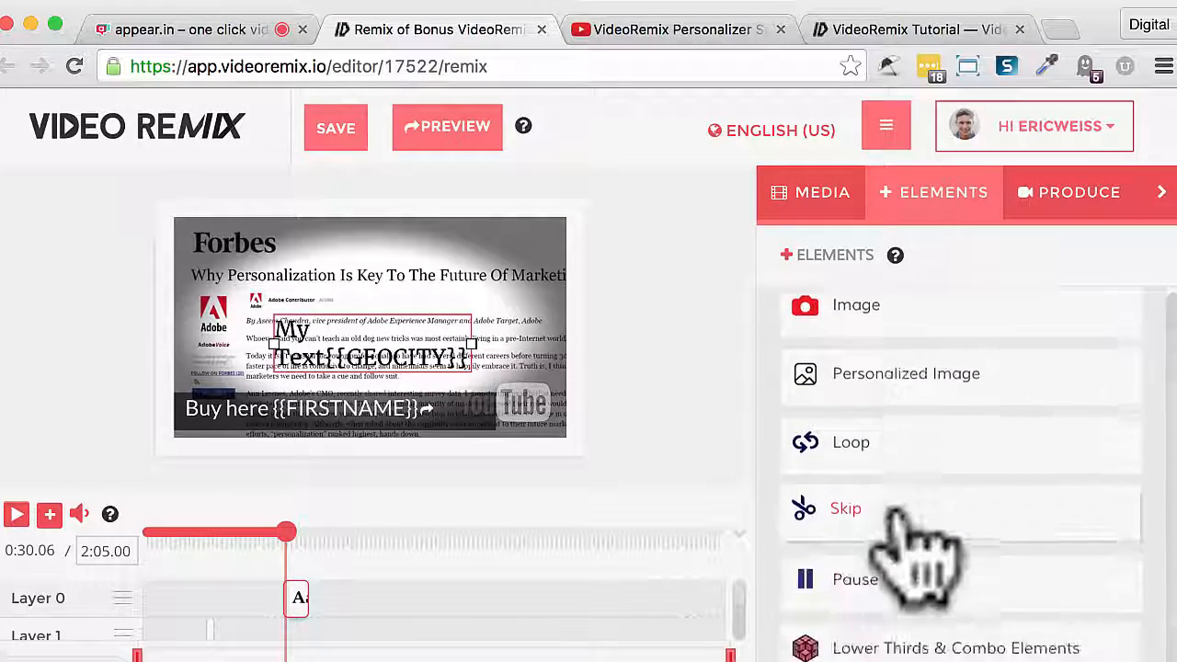
pyautogui.click(933, 638)
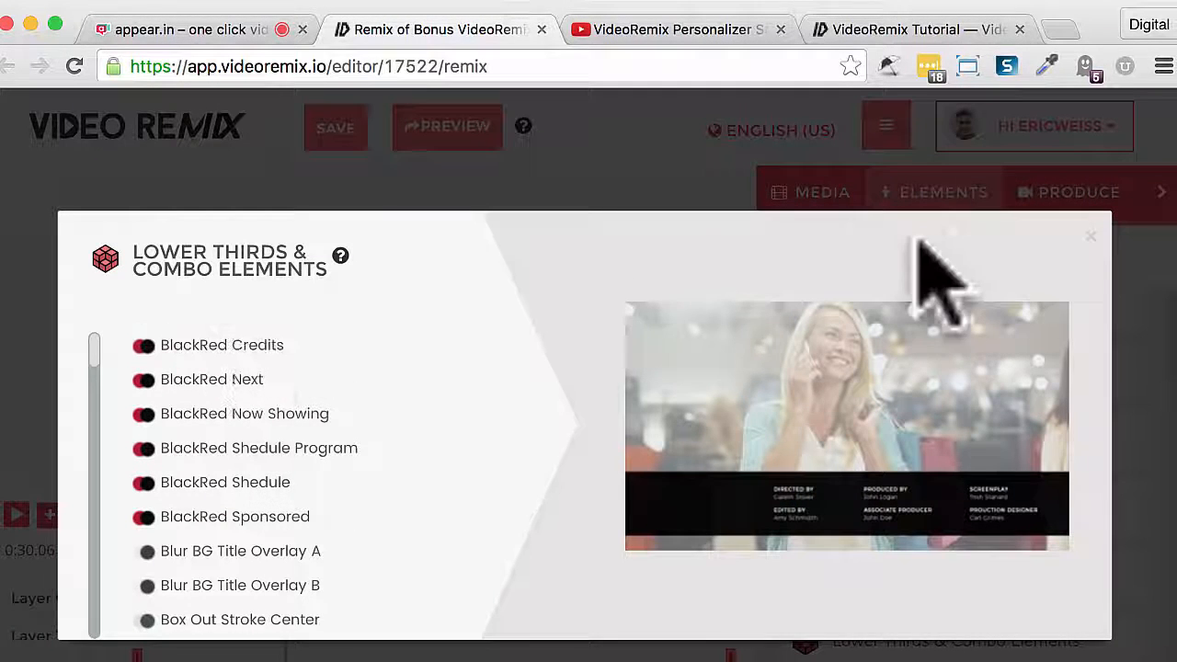
pyautogui.click(1087, 237)
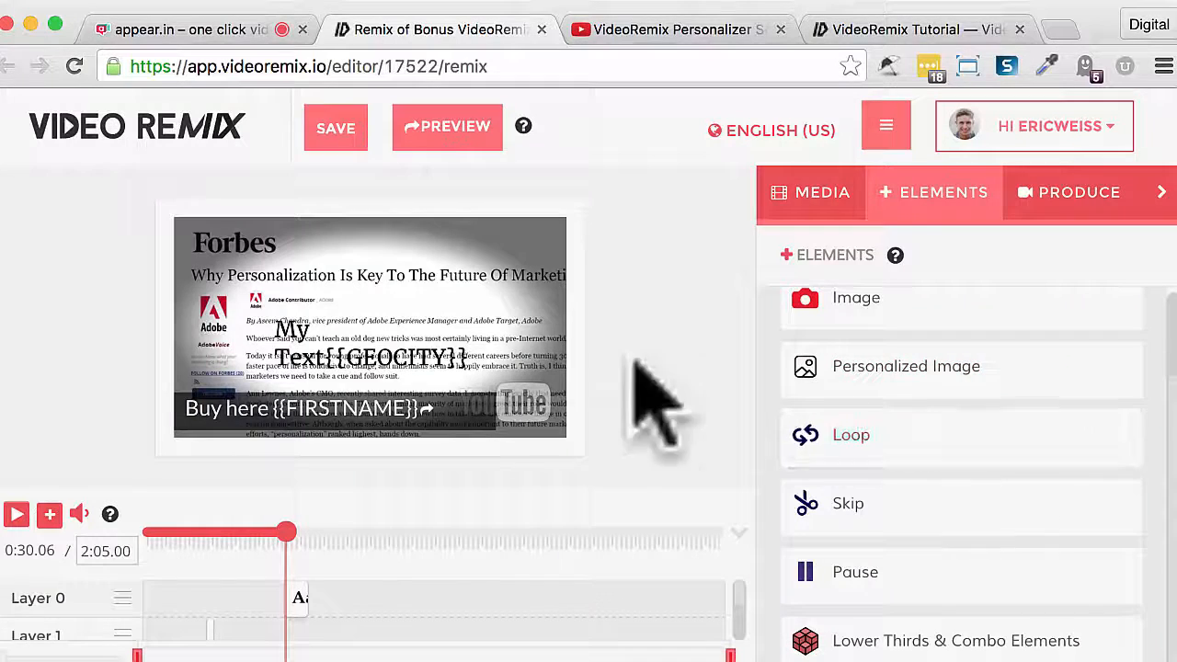
# - Open the project's production settings and save the remix with its existing title, #p_main tag and thumbnail
pyautogui.click(1069, 197)
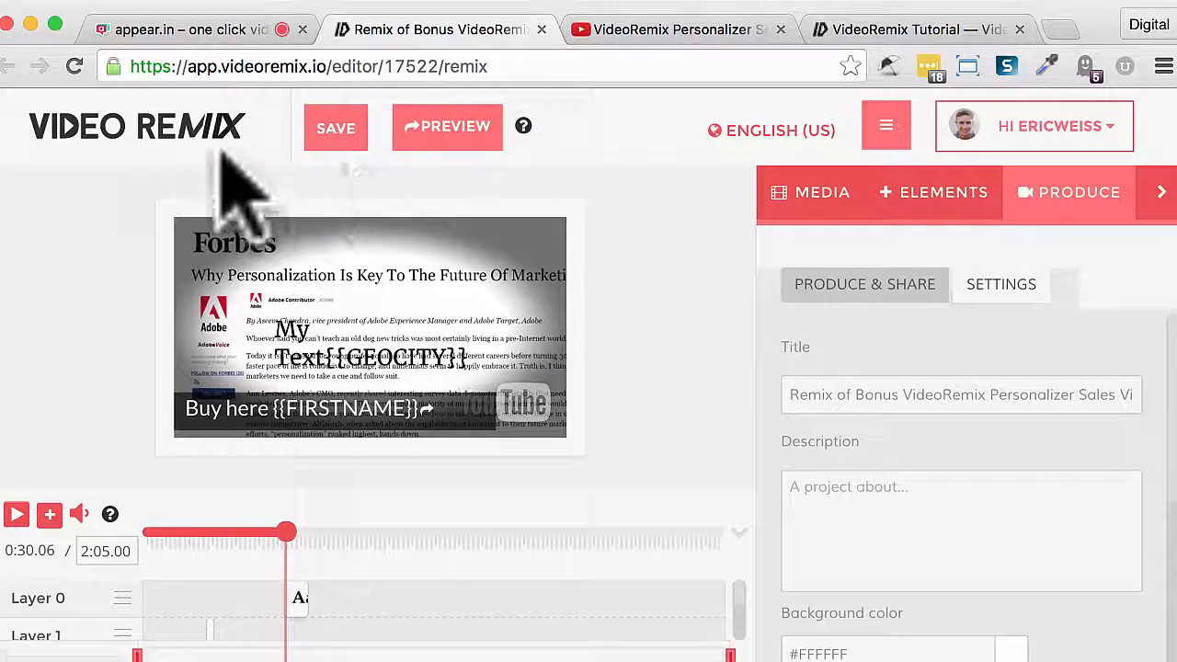
pyautogui.click(336, 129)
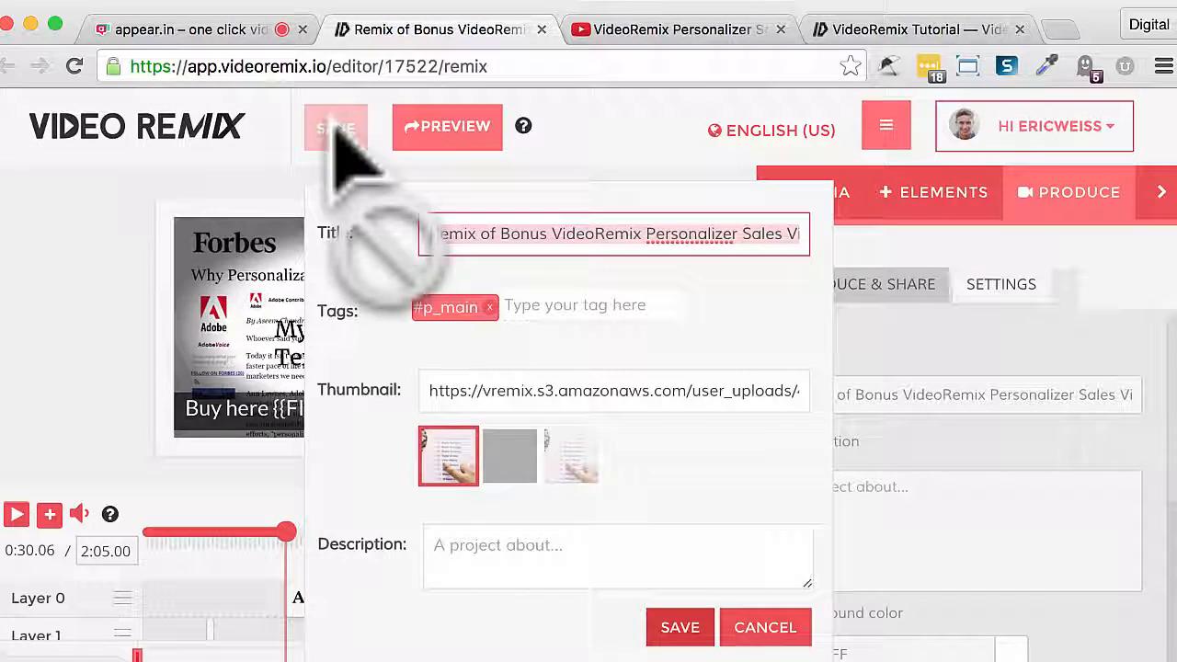
pyautogui.click(680, 629)
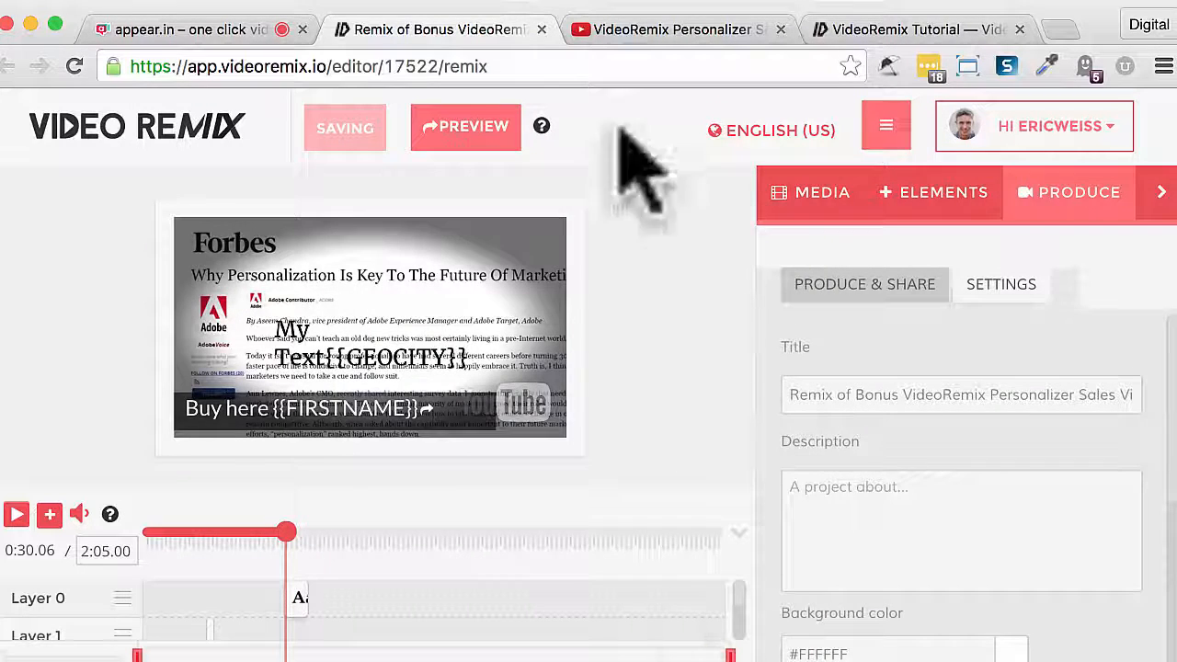
# - Start an email campaign for the saved remix and review the embed location options, keeping Direct (Default Hosting)
pyautogui.click(877, 299)
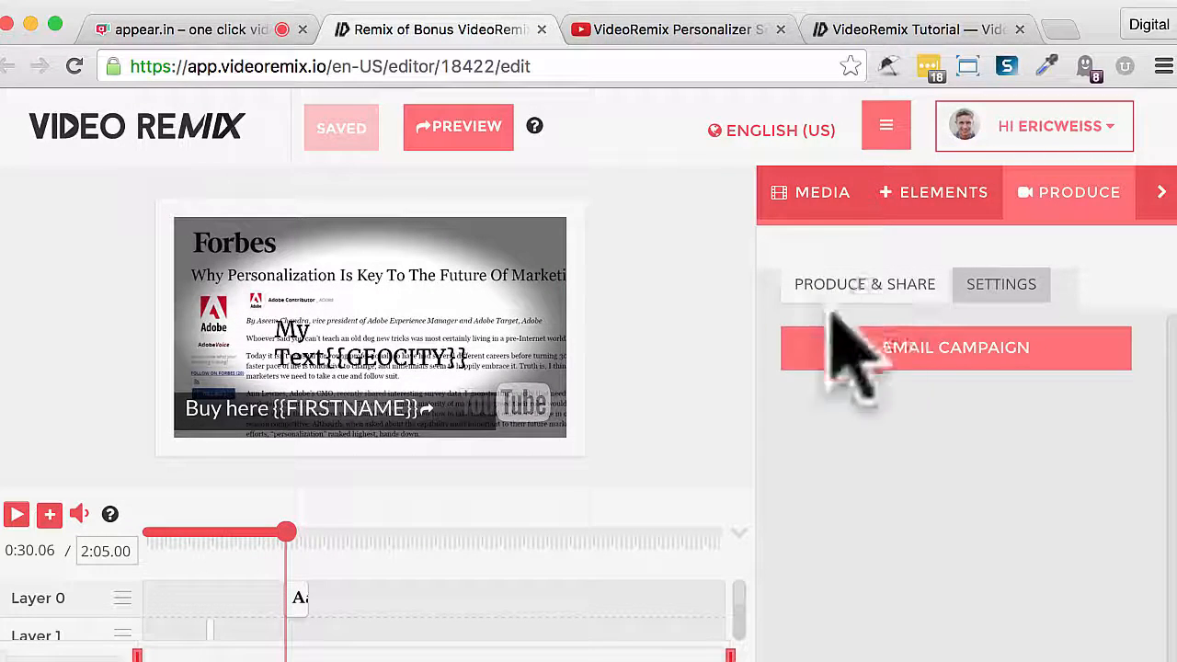
pyautogui.click(929, 396)
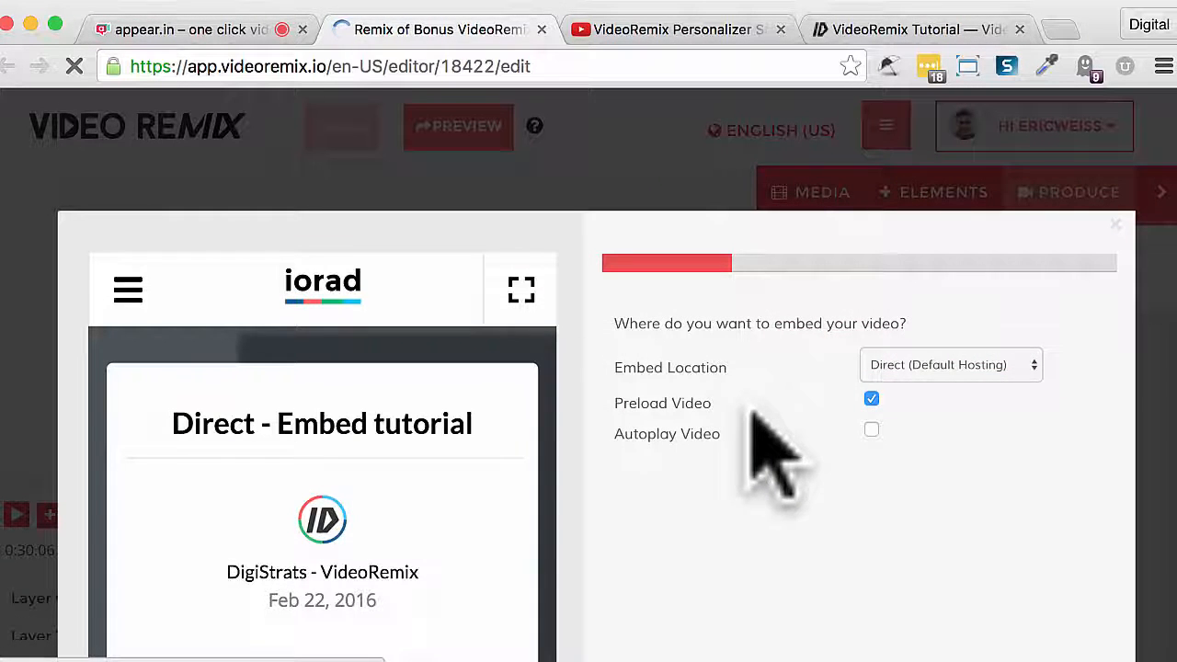
pyautogui.click(956, 366)
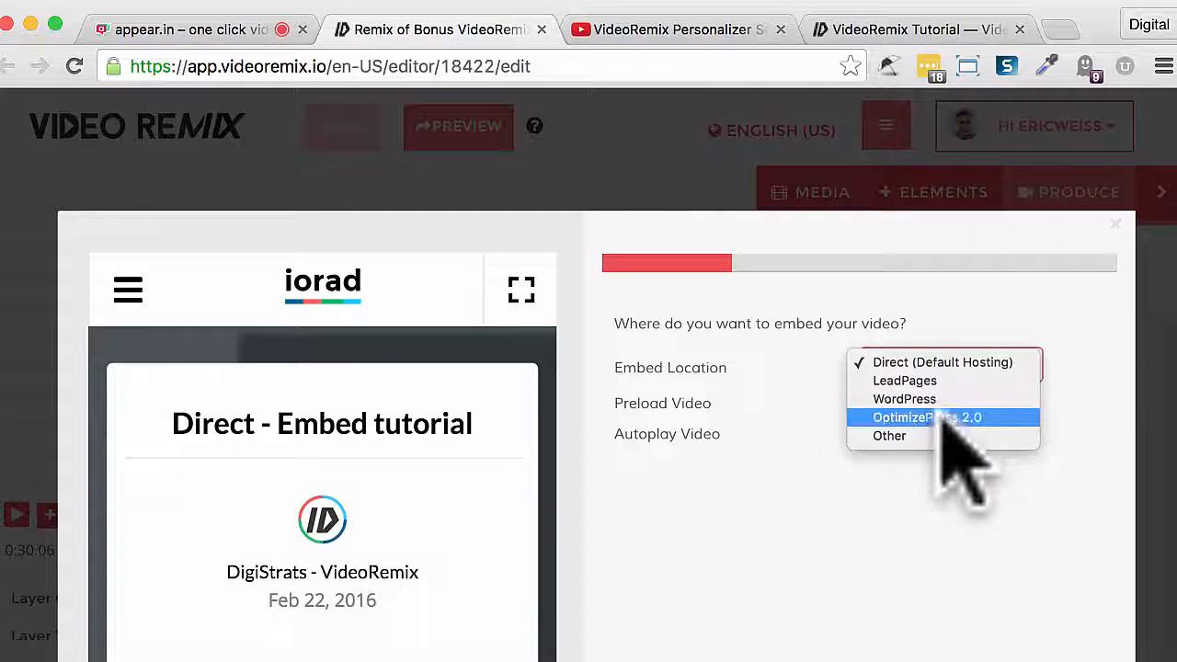
pyautogui.click(900, 492)
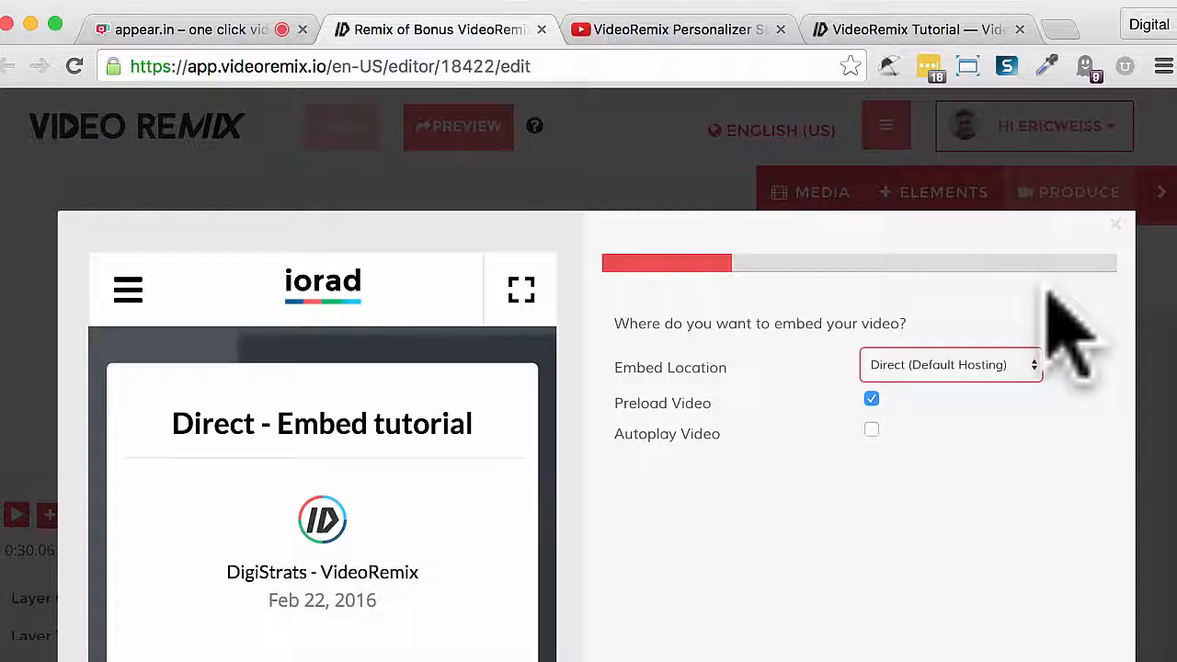
# - Switch to the open VideoRemix tutorials page and look through the Personalization Tutorials for the PersonalizedLink and embedding guides
pyautogui.click(931, 37)
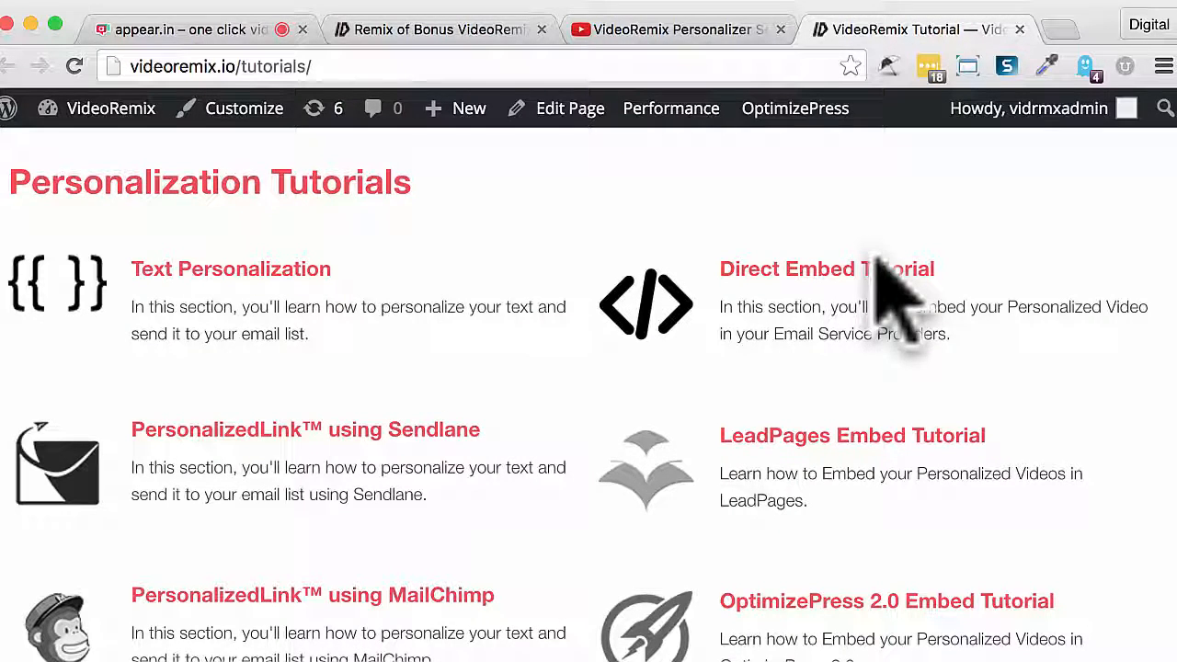
pyautogui.scroll(5, 897, 299)
pyautogui.scroll(-4, 894, 302)
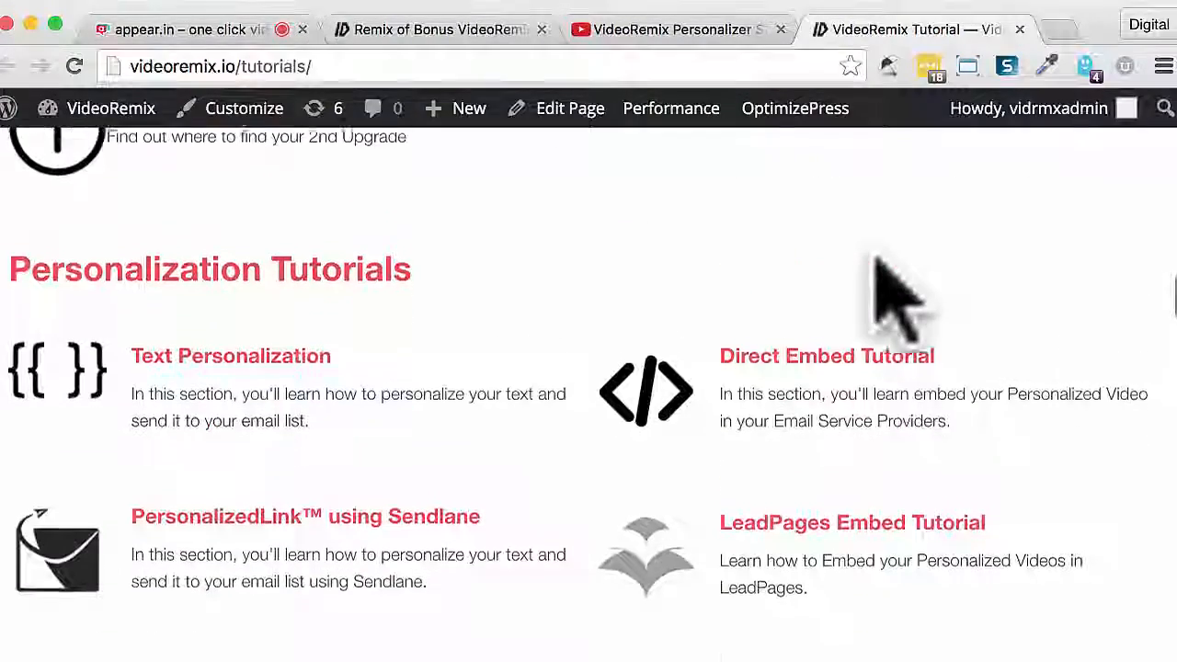
pyautogui.scroll(-5, 897, 299)
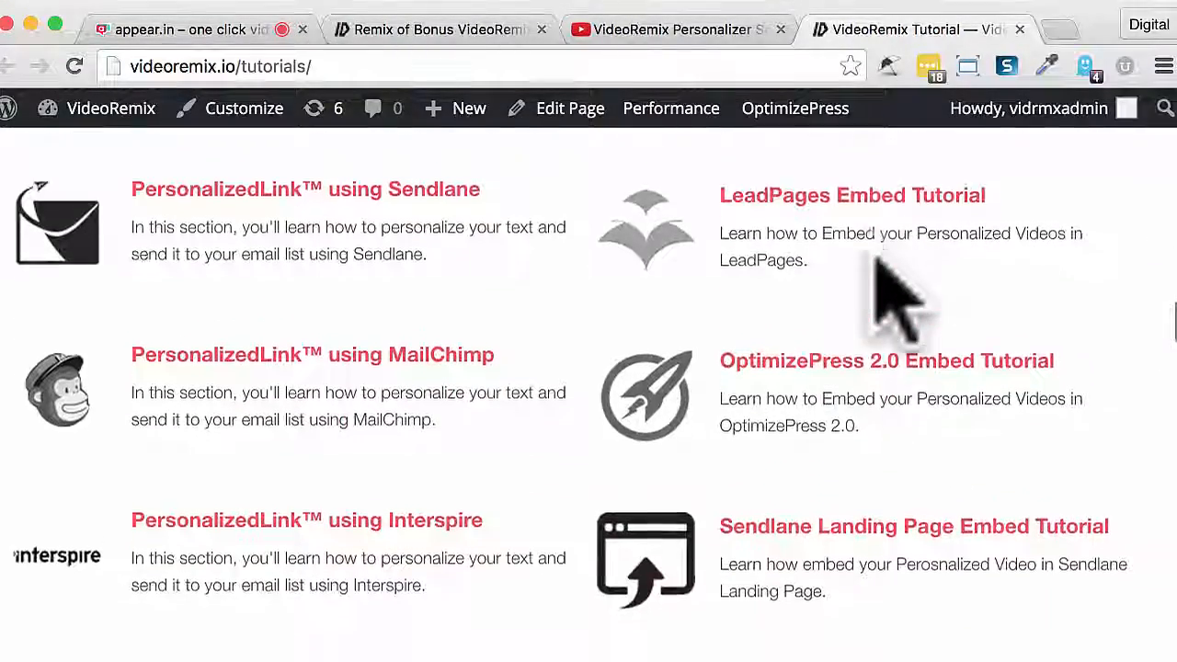
pyautogui.scroll(-5, 897, 299)
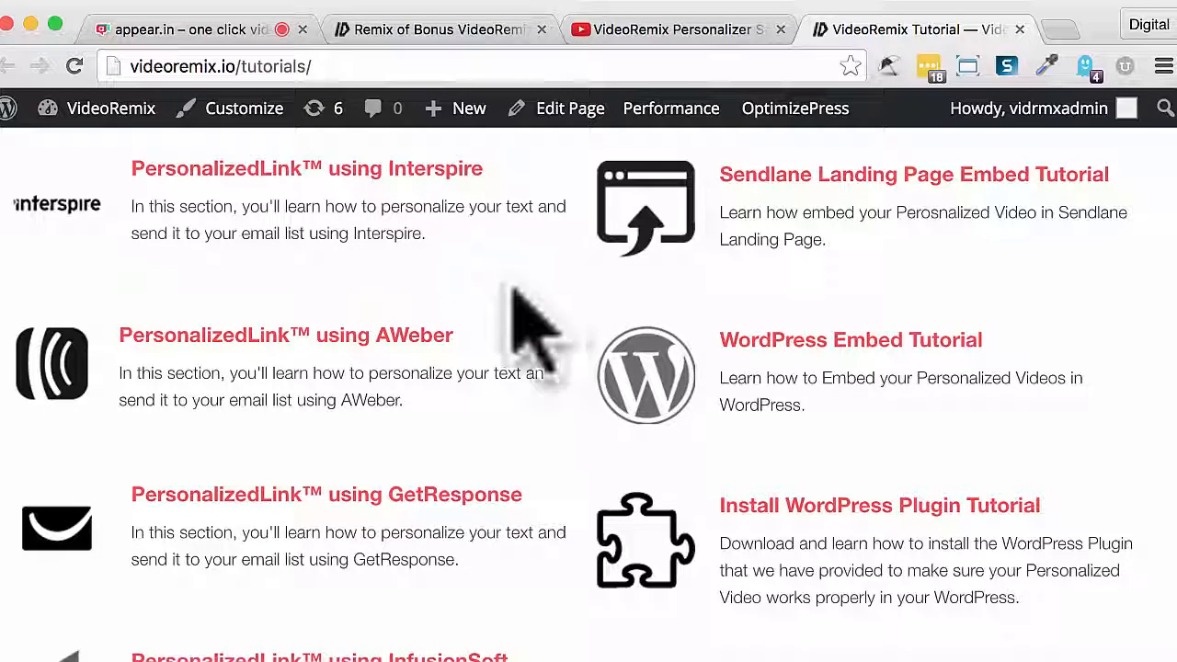
pyautogui.scroll(3, 515, 304)
pyautogui.scroll(10, 513, 289)
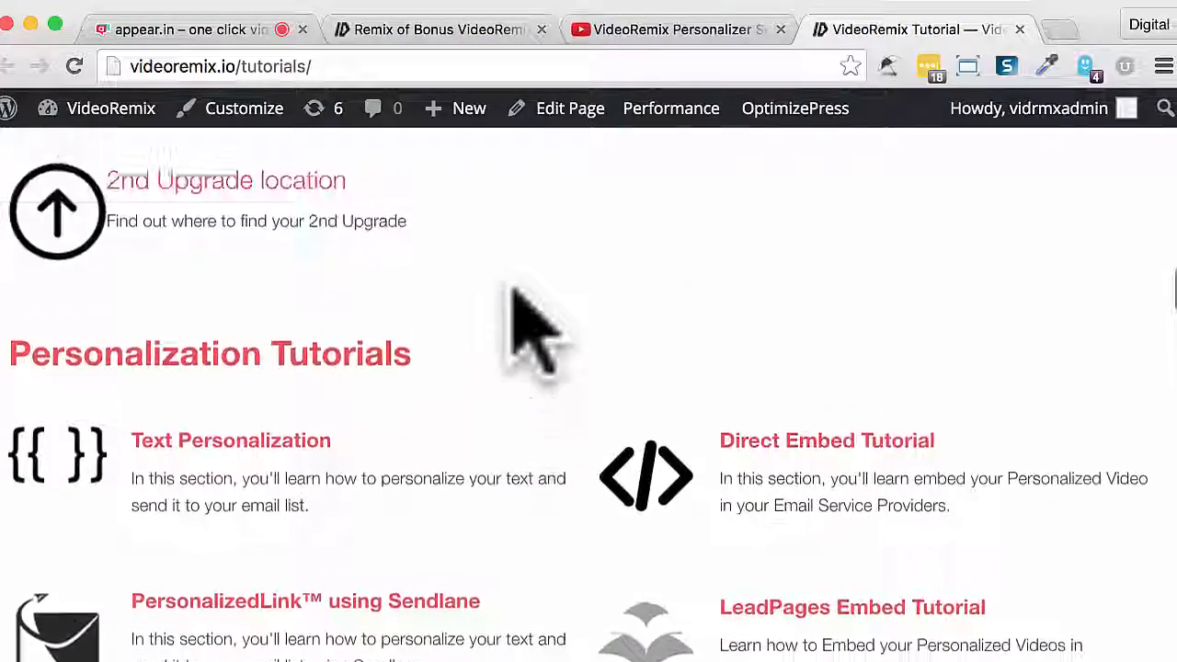
pyautogui.scroll(3, 533, 296)
pyautogui.scroll(-10, 534, 296)
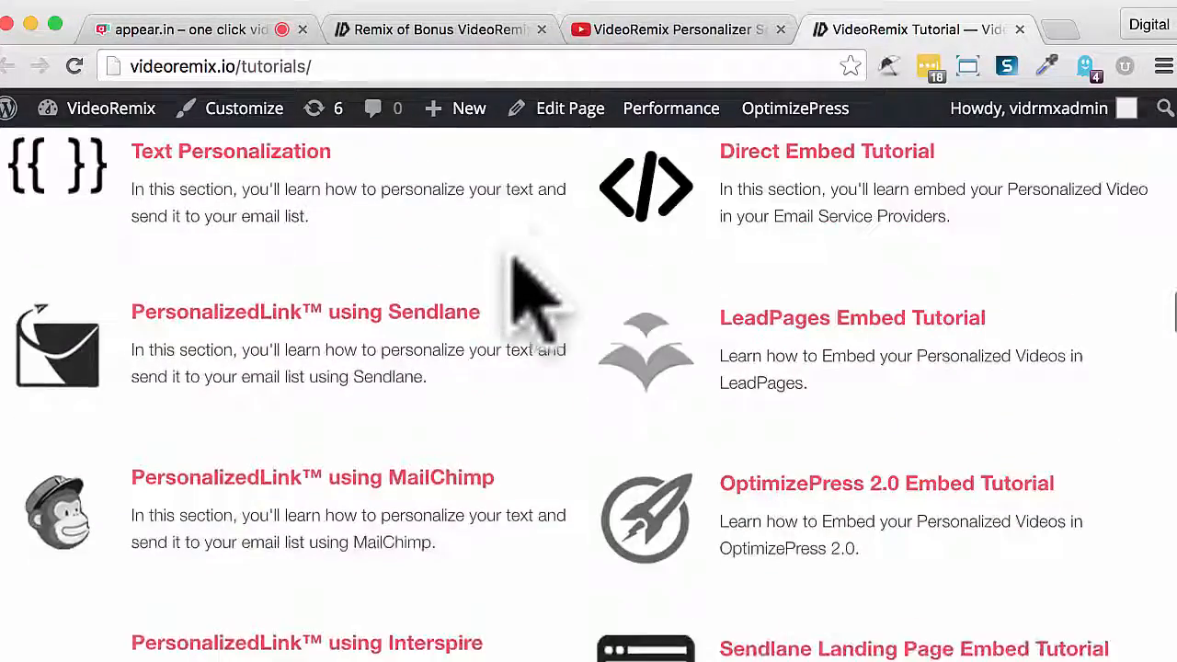